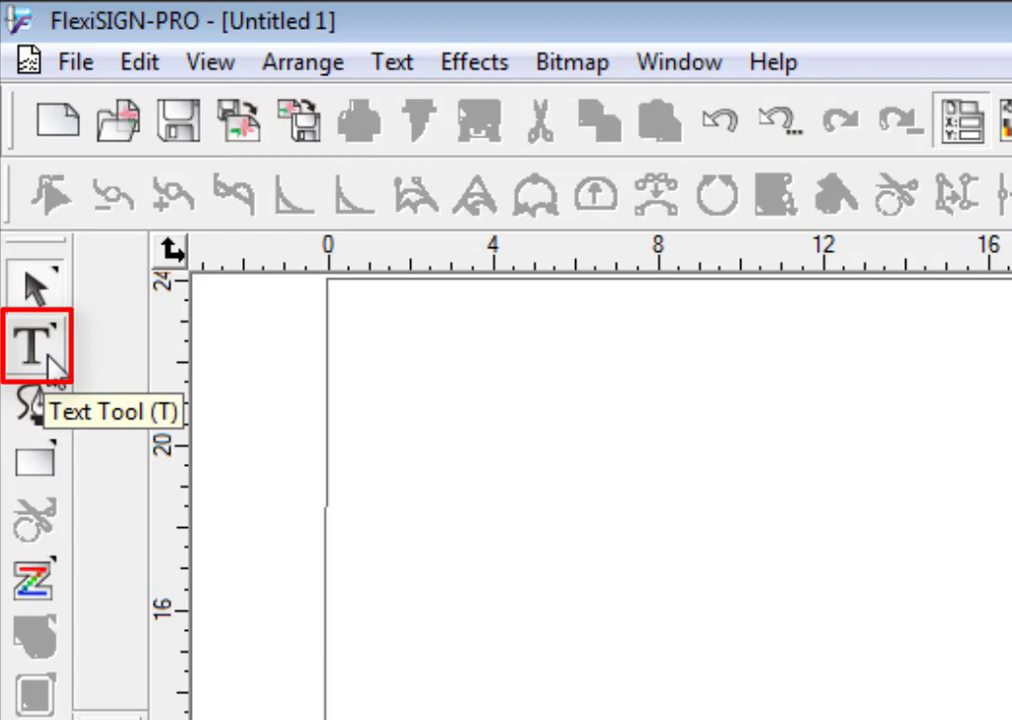
# - Add the text "MASK" in Arial Black on the page
pyautogui.click(40, 348)
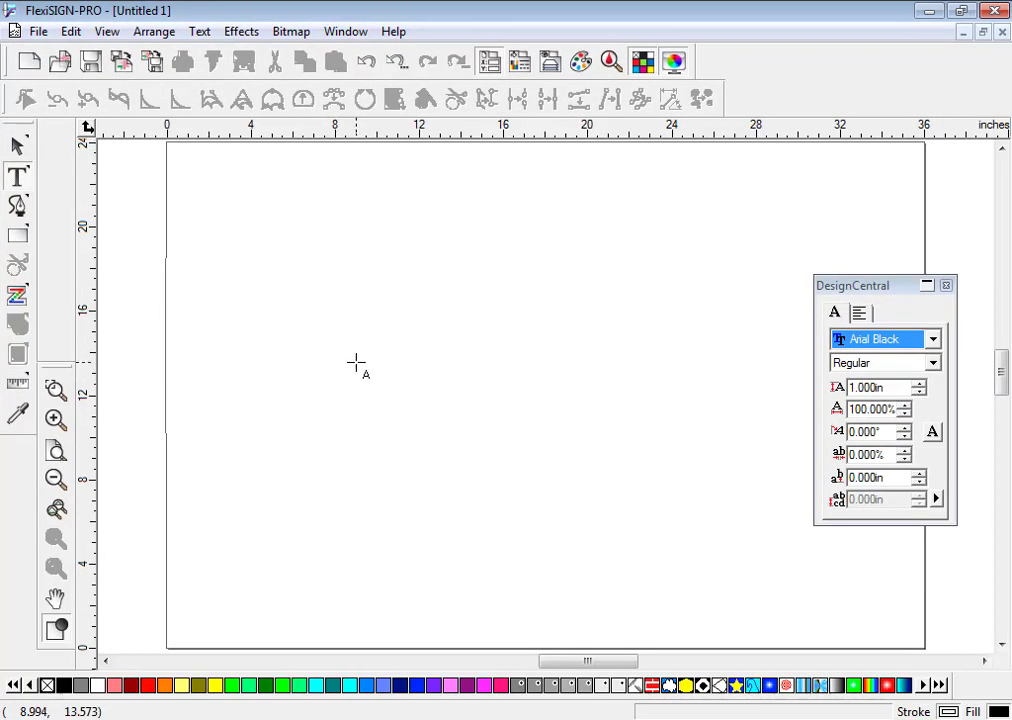
pyautogui.click(407, 370)
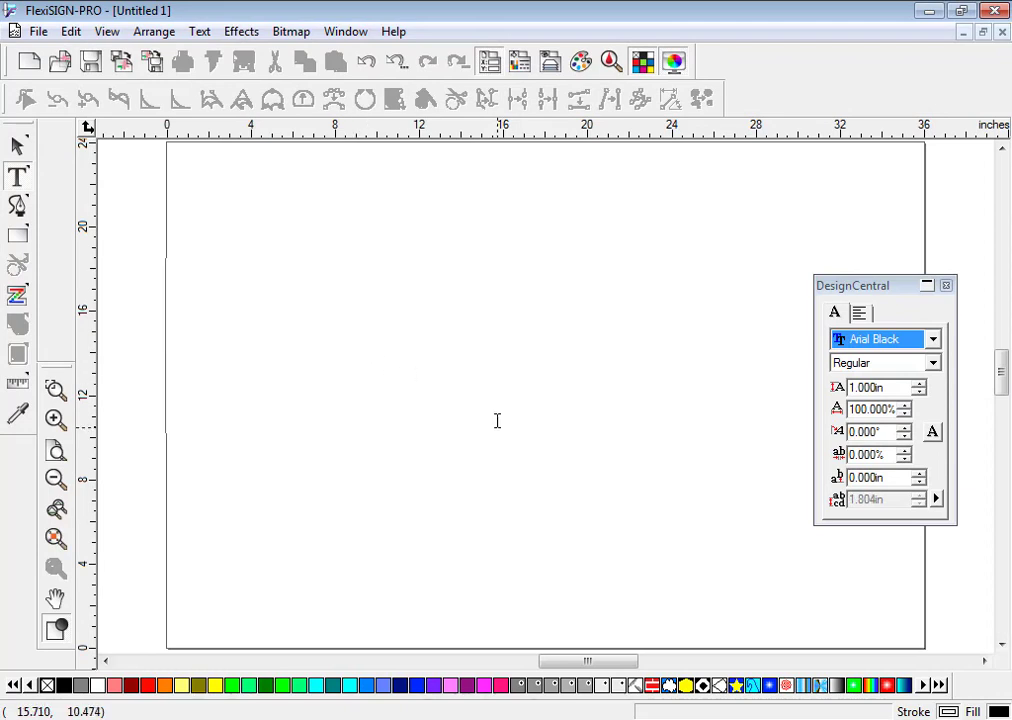
pyautogui.write('MAS')
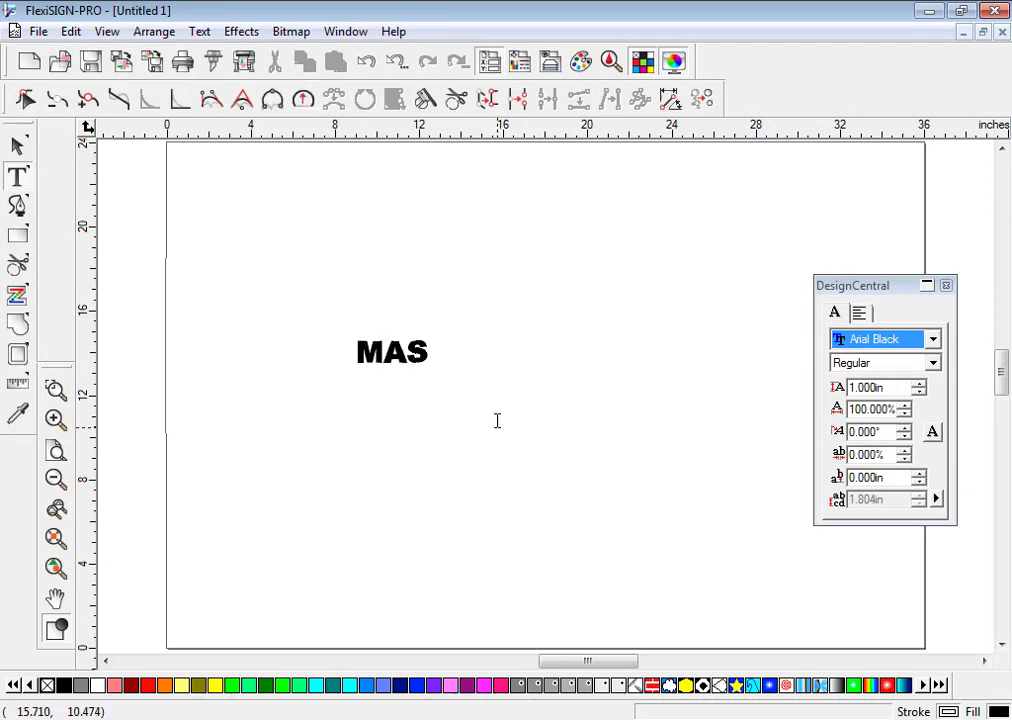
pyautogui.write('K')
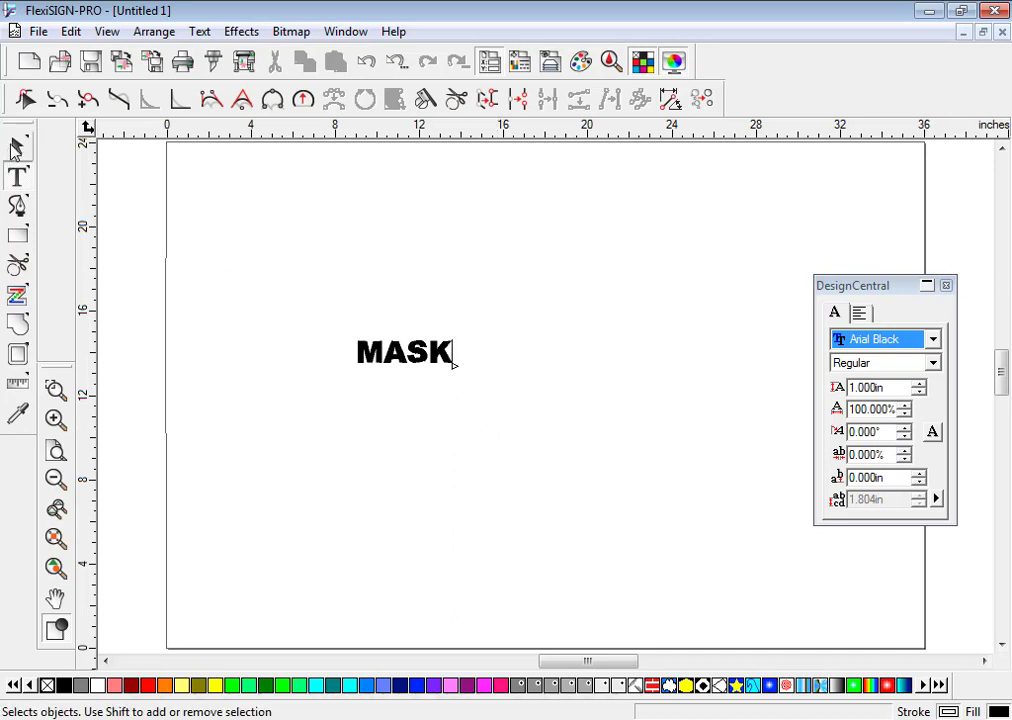
# - Enlarge the MASK text to about 19.8 by 4.6 inches and place it around the middle of the page
pyautogui.click(17, 148)
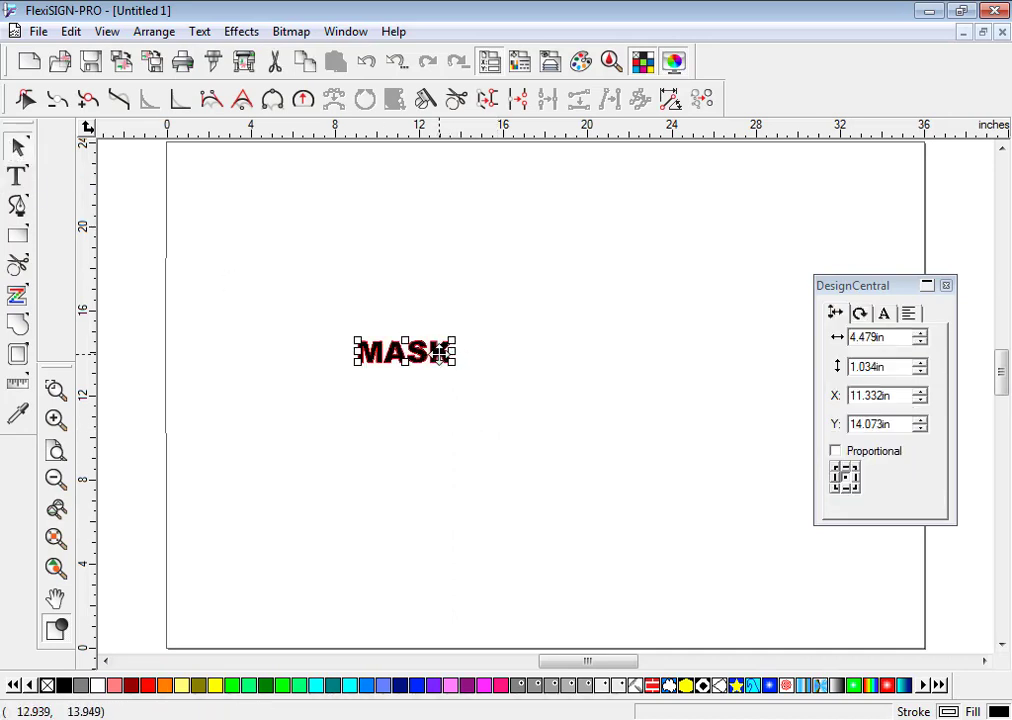
pyautogui.moveTo(439, 352); pyautogui.dragTo(543, 396)
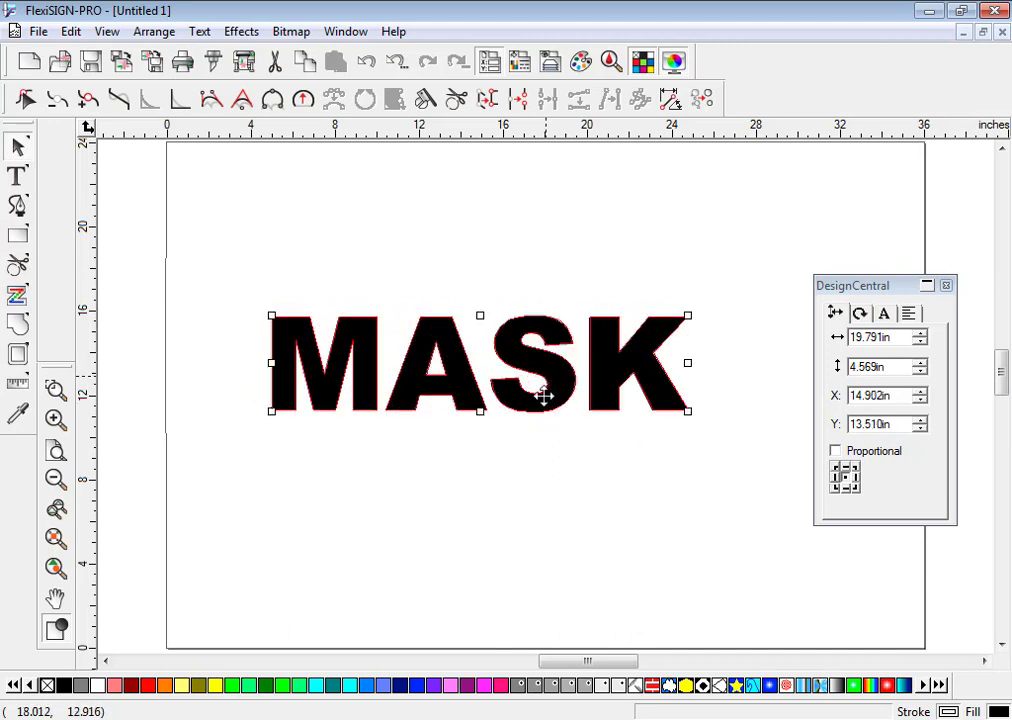
pyautogui.click(546, 467)
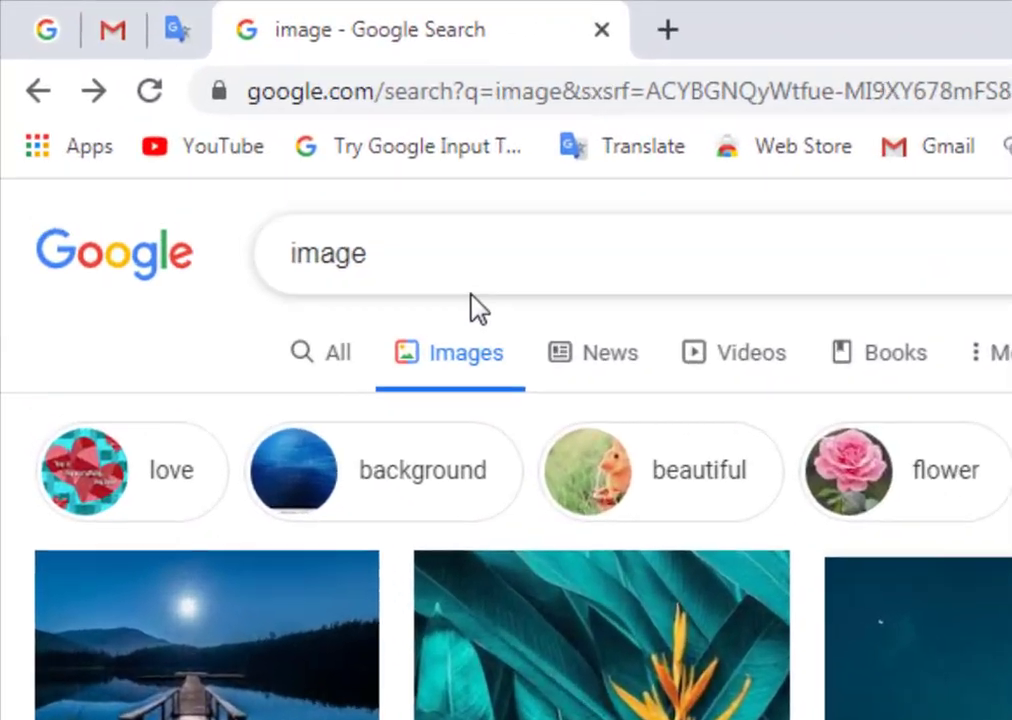
# - Switch to the Chrome browser and search Google Images for "multicolor wallpaper"
pyautogui.click(373, 265)
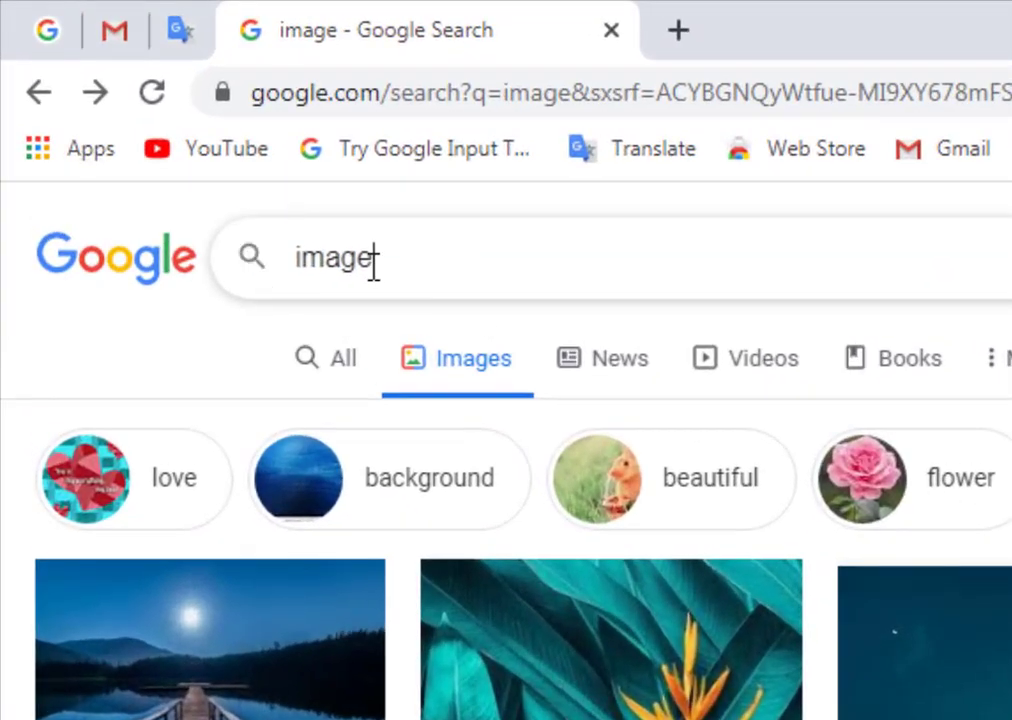
pyautogui.doubleClick(400, 238)
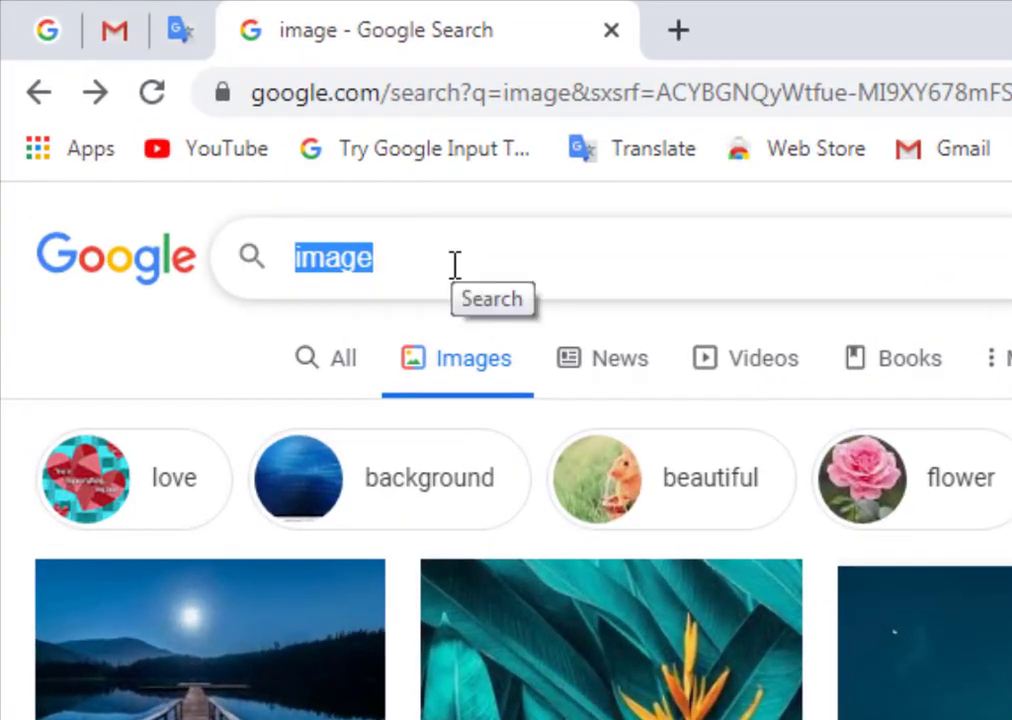
pyautogui.write('mu')
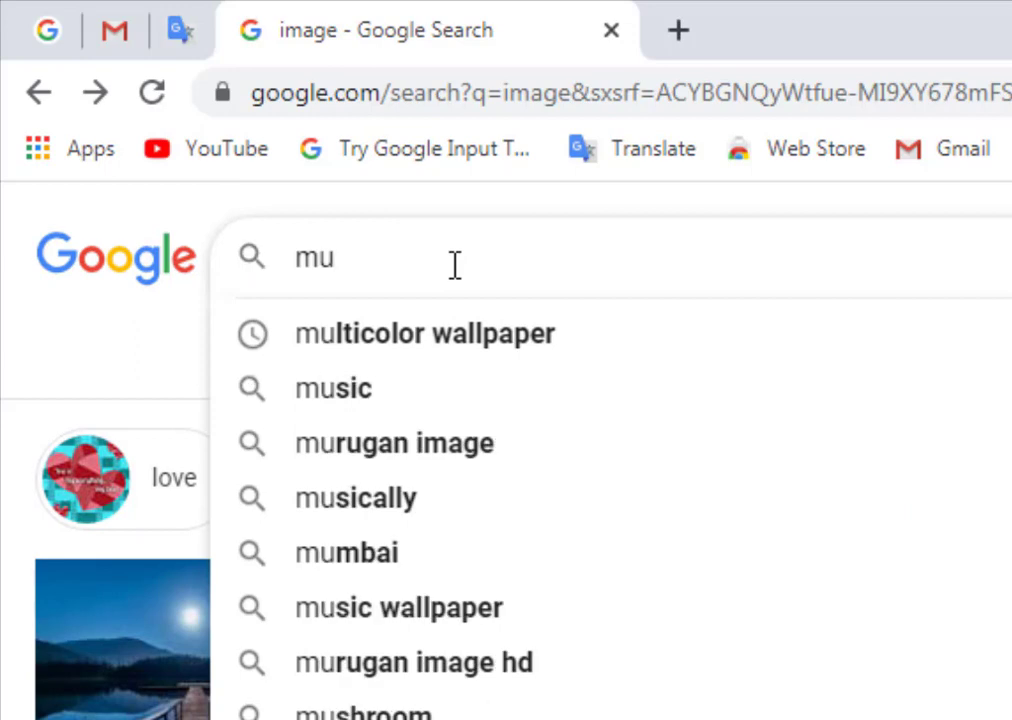
pyautogui.write('lti')
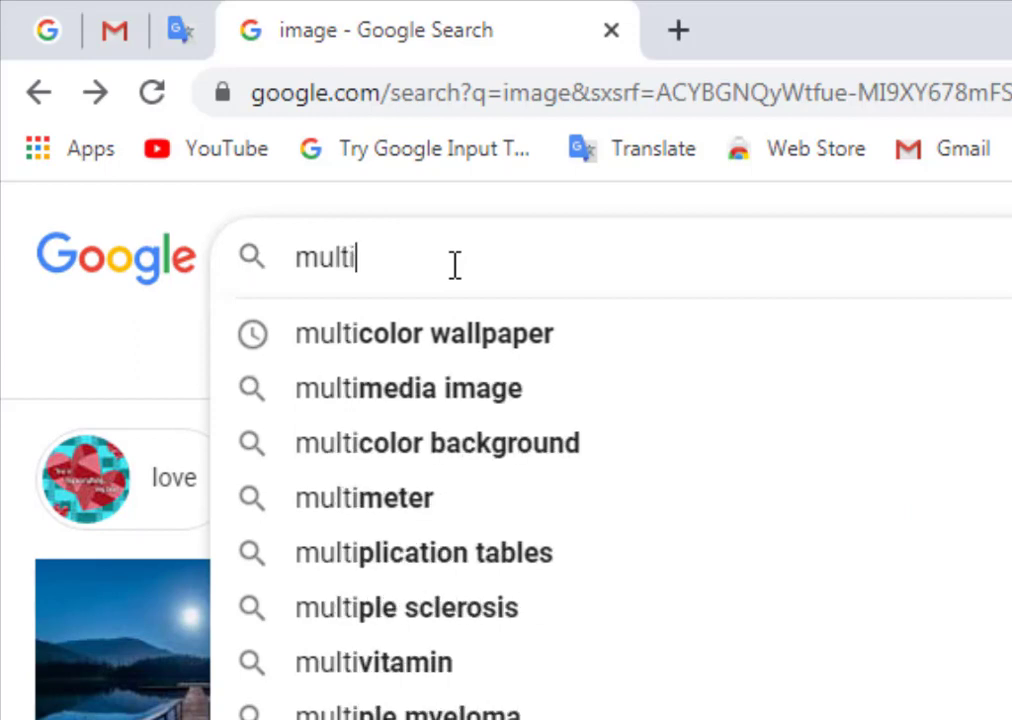
pyautogui.click(597, 350)
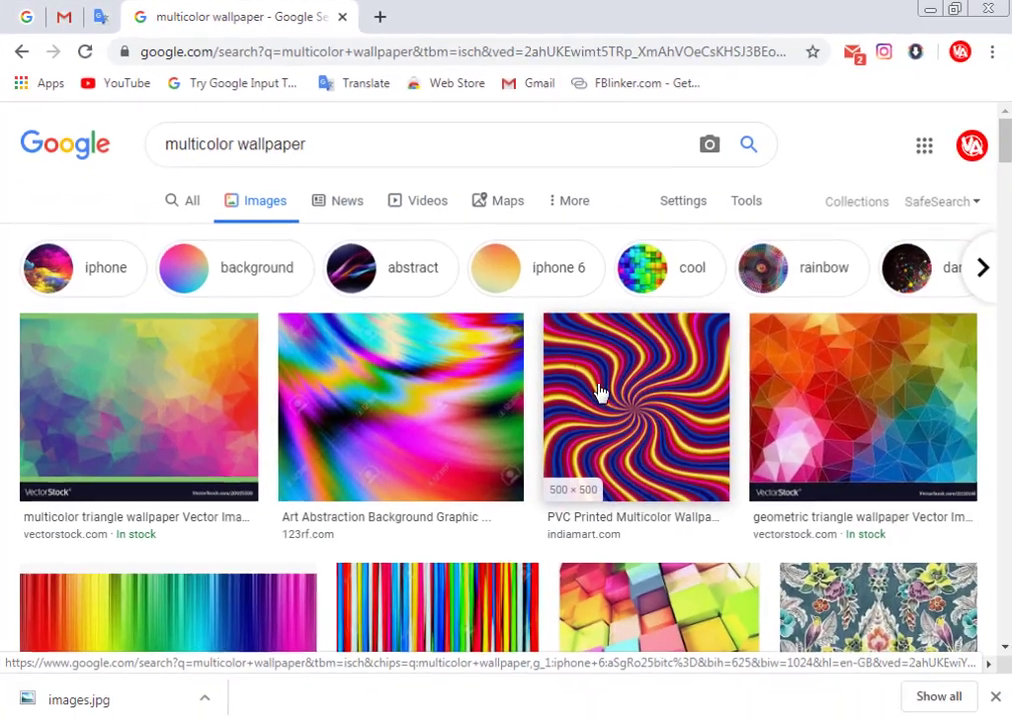
# - Find the swirling 1680x1050 multicolor wallpaper from eskipaper.com in the results and open its image in a new tab
pyautogui.scroll(-3, 602, 400)
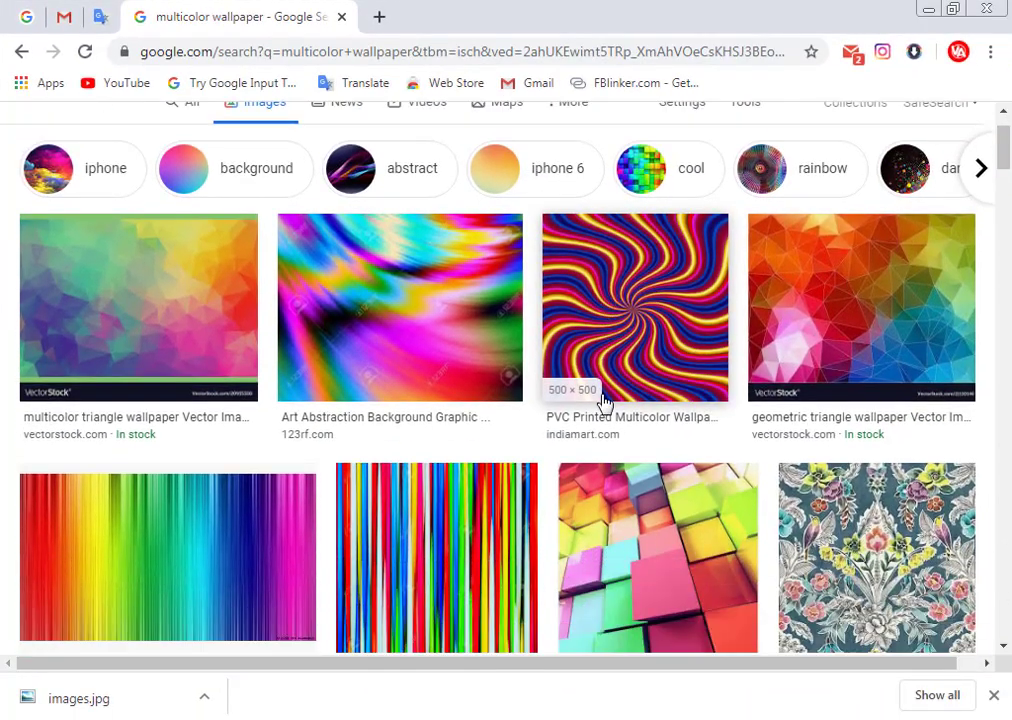
pyautogui.scroll(-3, 602, 415)
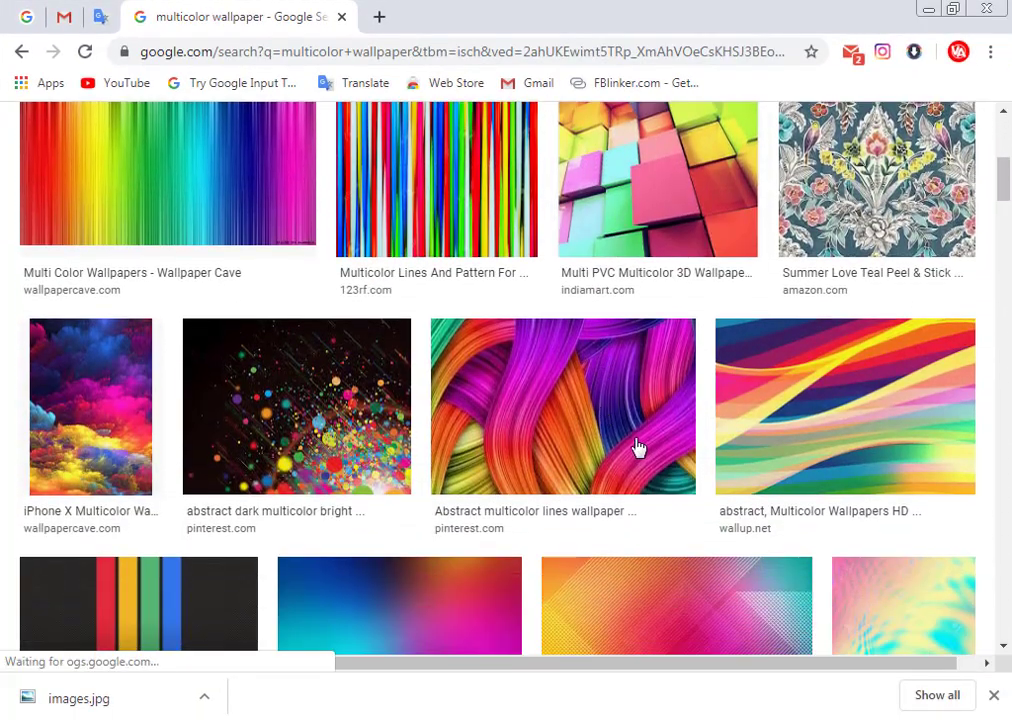
pyautogui.scroll(-4, 639, 447)
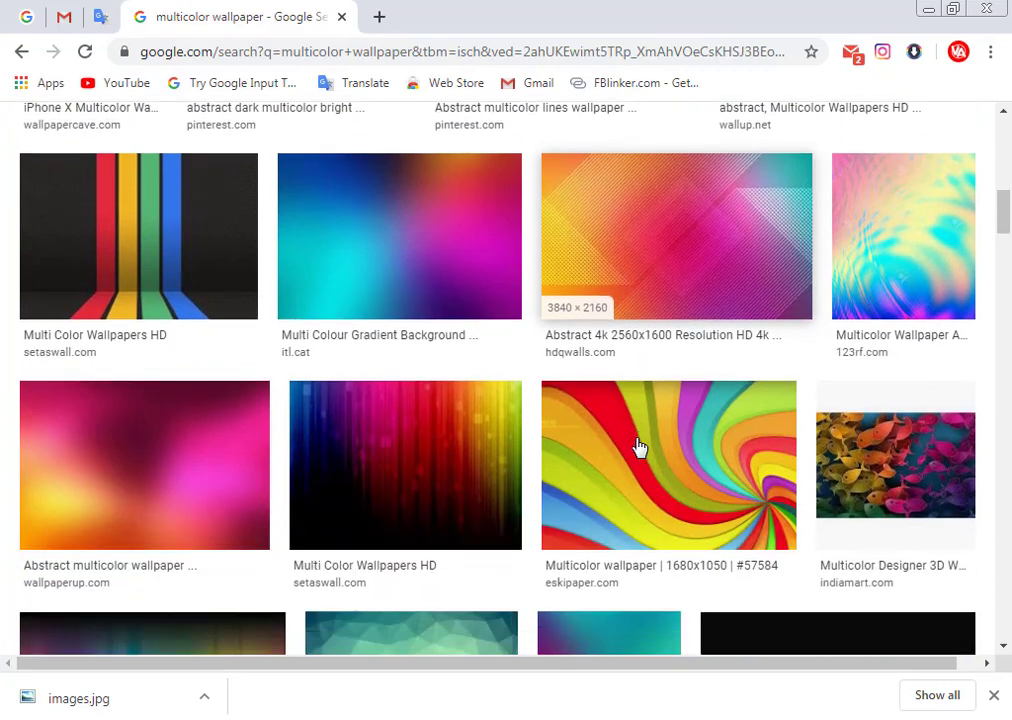
pyautogui.scroll(-1, 668, 487)
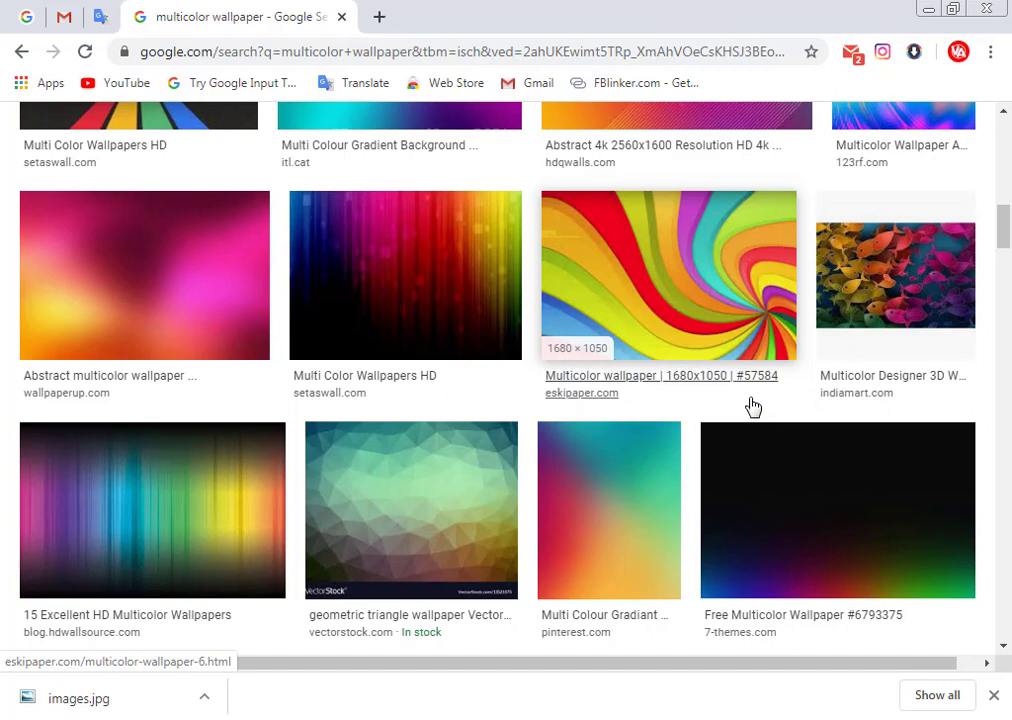
pyautogui.click(680, 277)
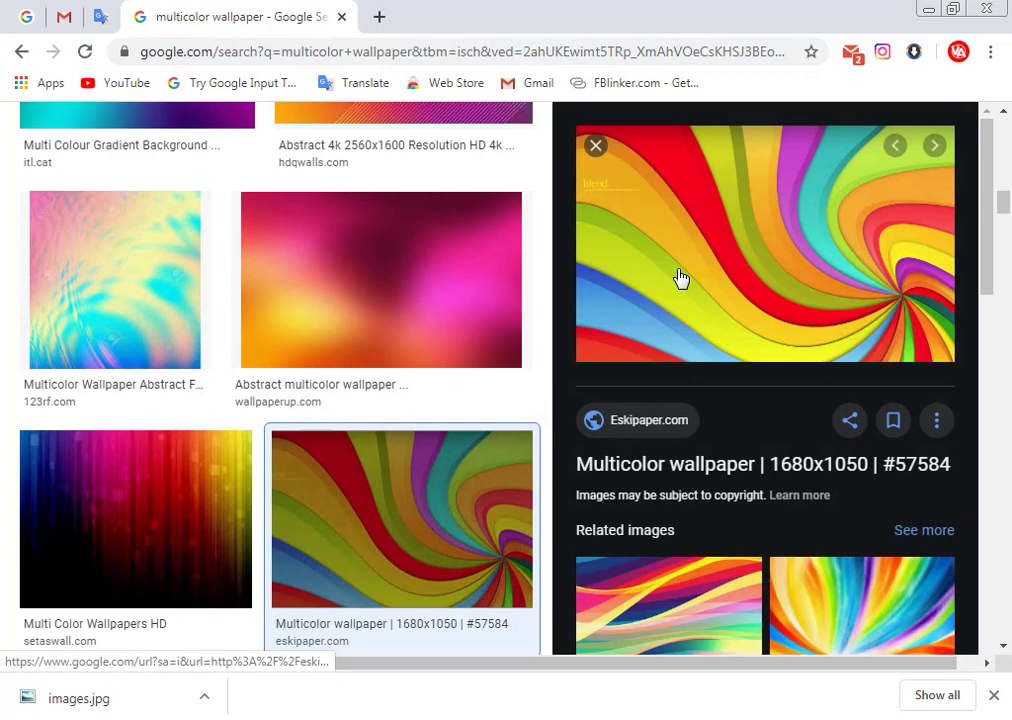
pyautogui.rightClick(756, 252)
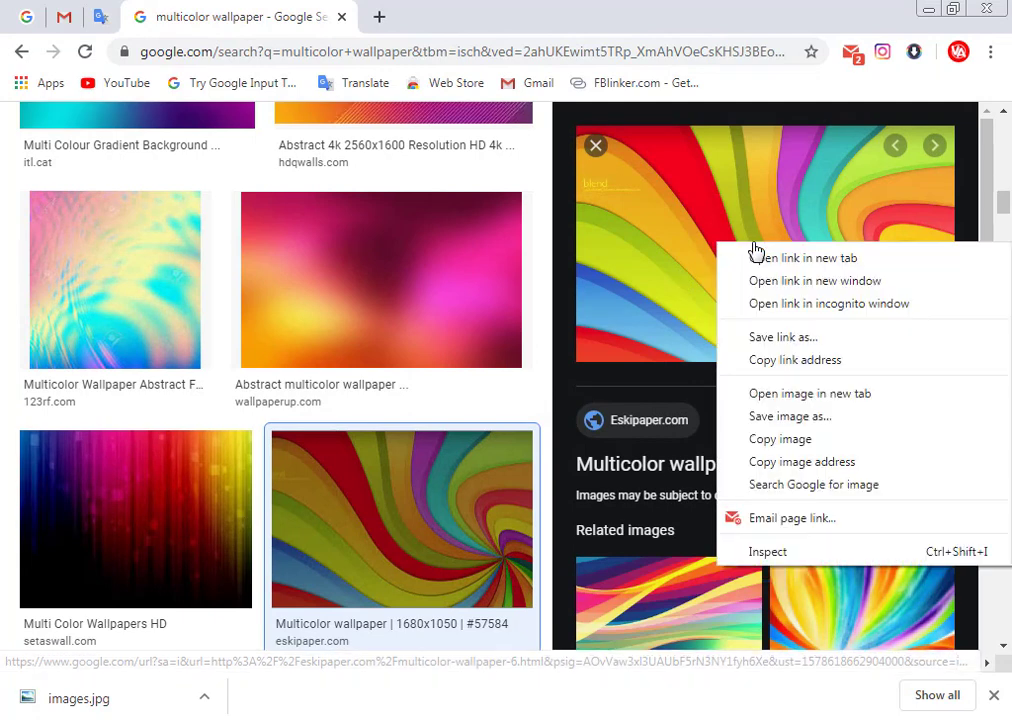
pyautogui.click(833, 397)
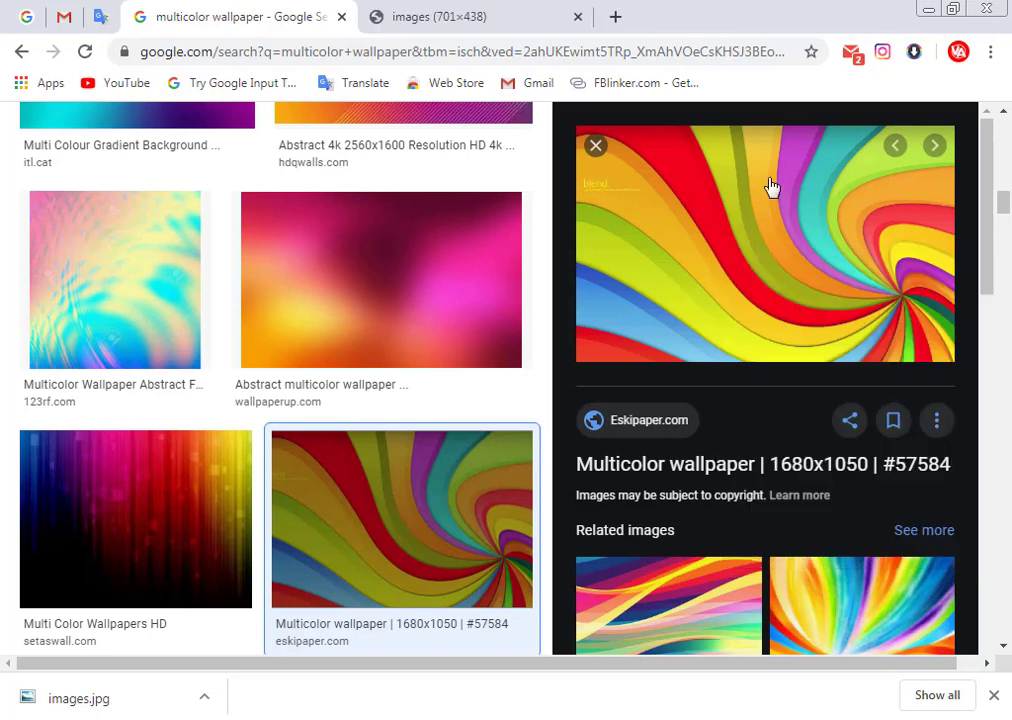
pyautogui.click(511, 21)
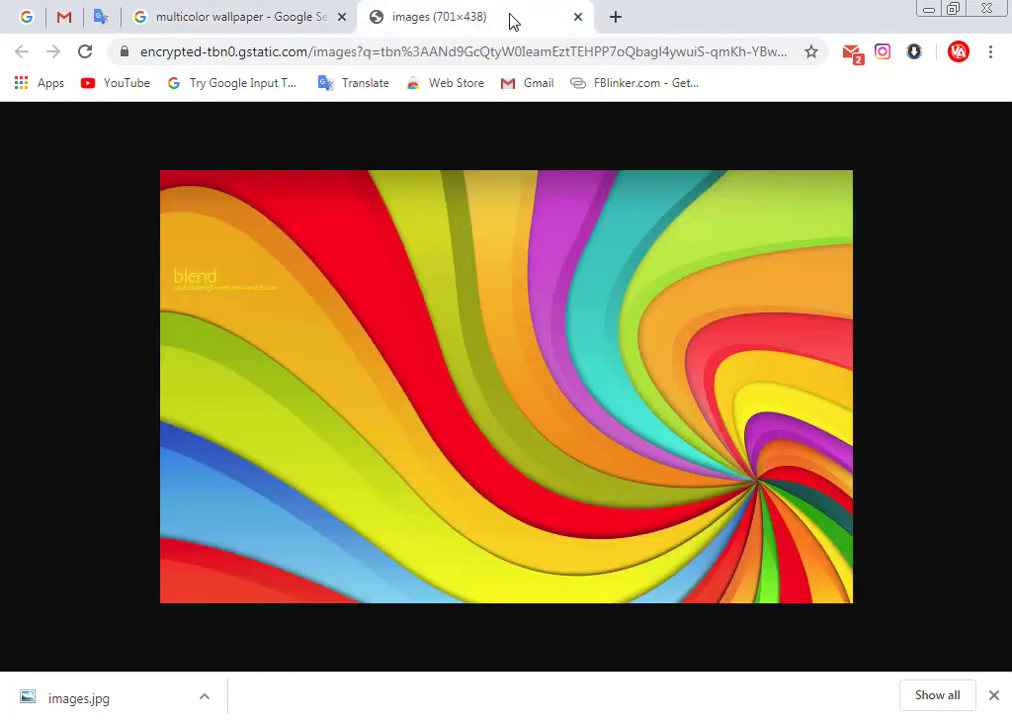
# - Save the wallpaper image to the Desktop as a JPEG named "images"
pyautogui.rightClick(489, 332)
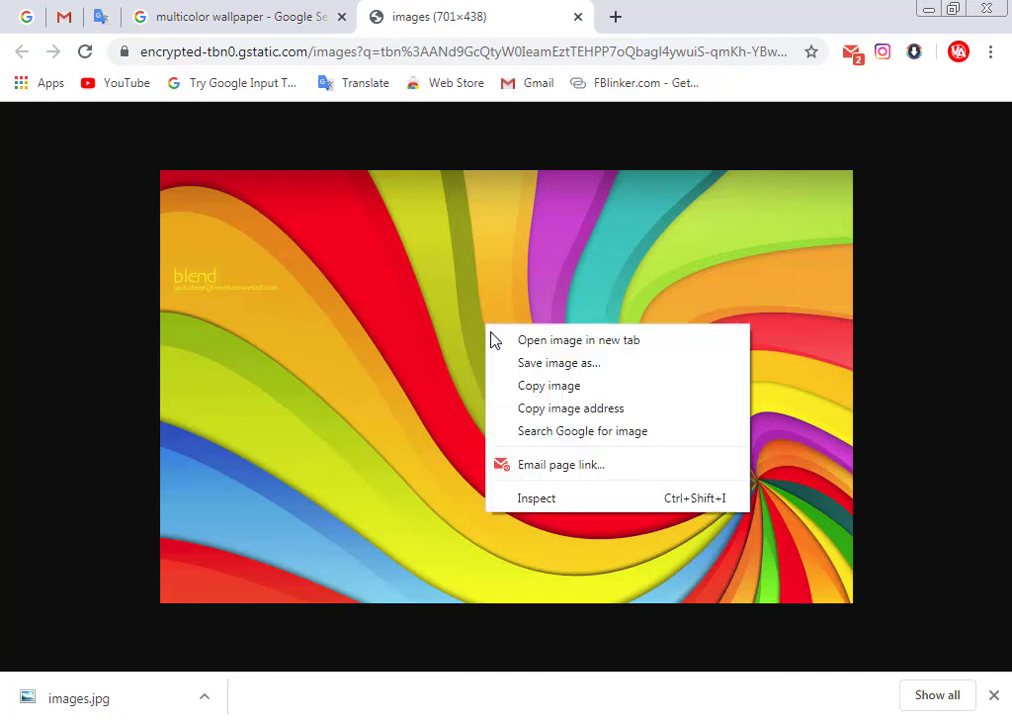
pyautogui.click(613, 372)
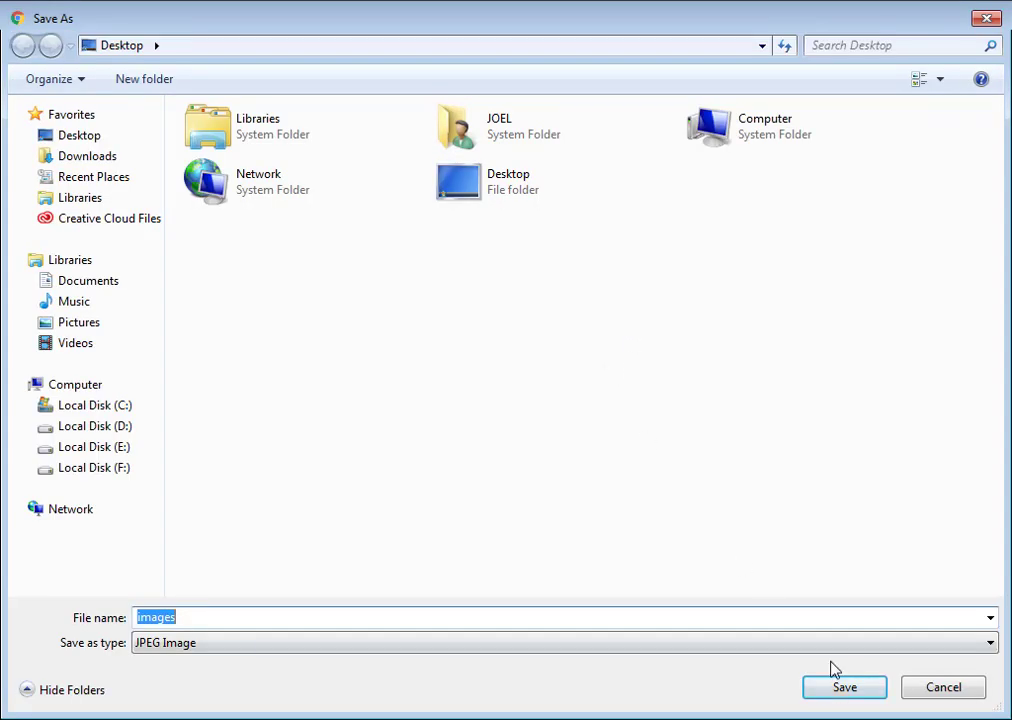
pyautogui.click(868, 694)
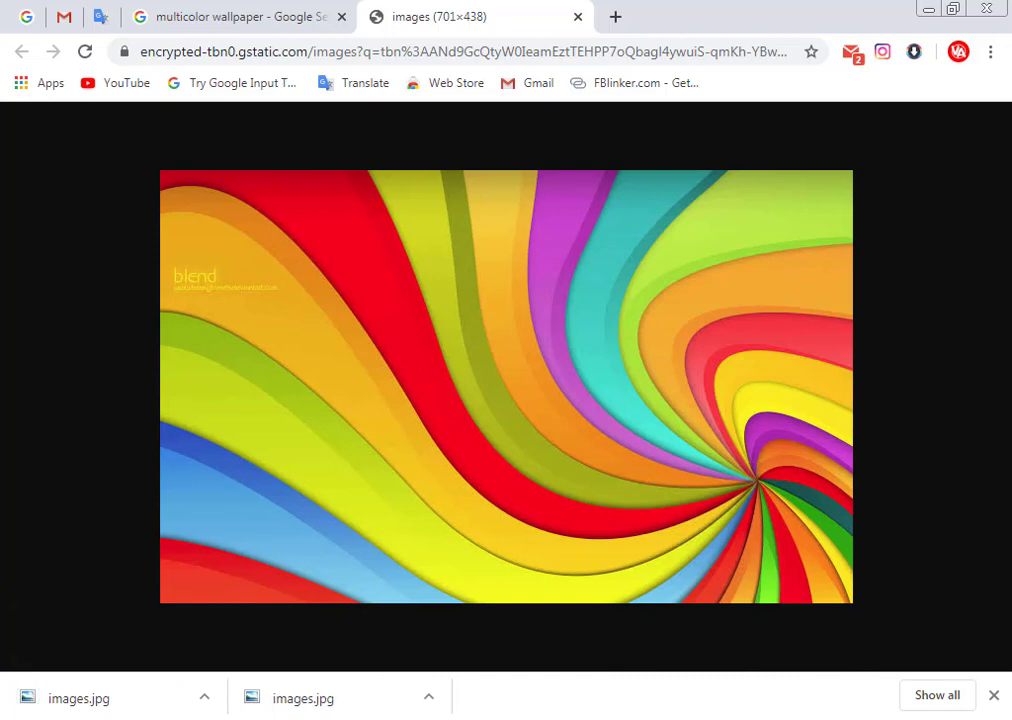
# - Switch back to FlexiSIGN-PRO, import the "images" JPG file from the Desktop and place it just above the MASK text
pyautogui.click(690, 700)
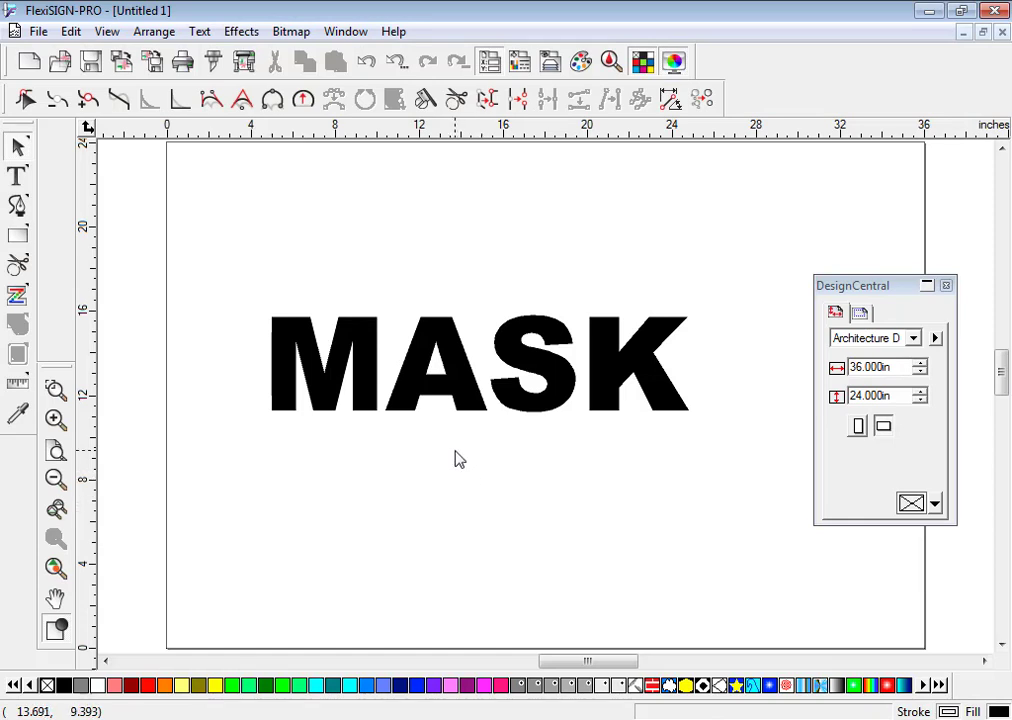
pyautogui.rightClick(440, 590)
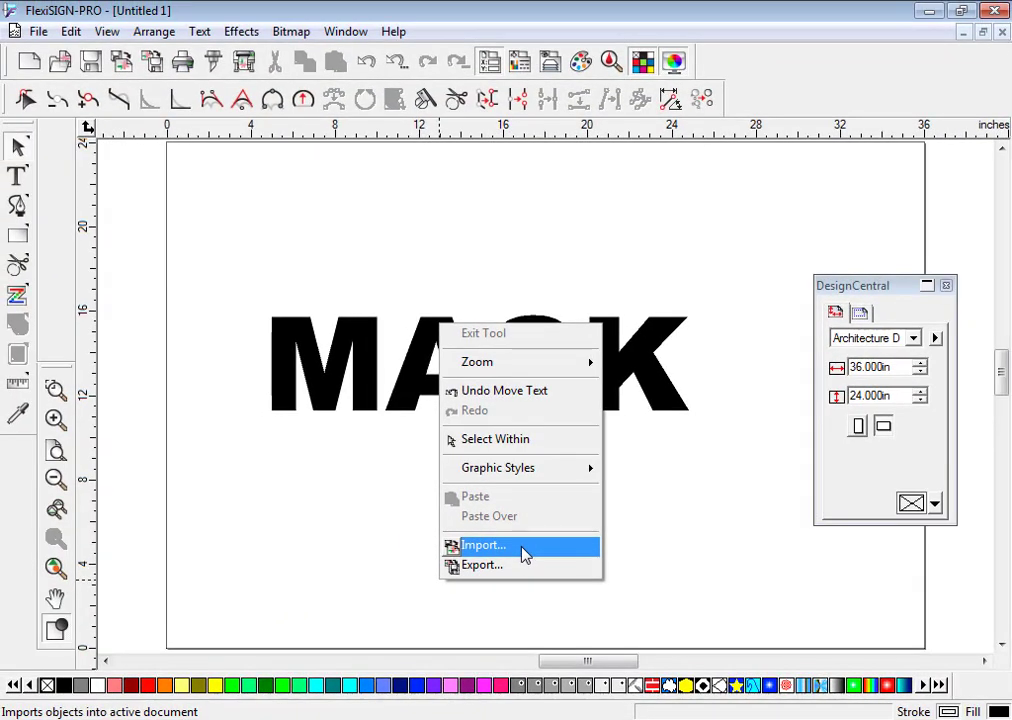
pyautogui.click(525, 553)
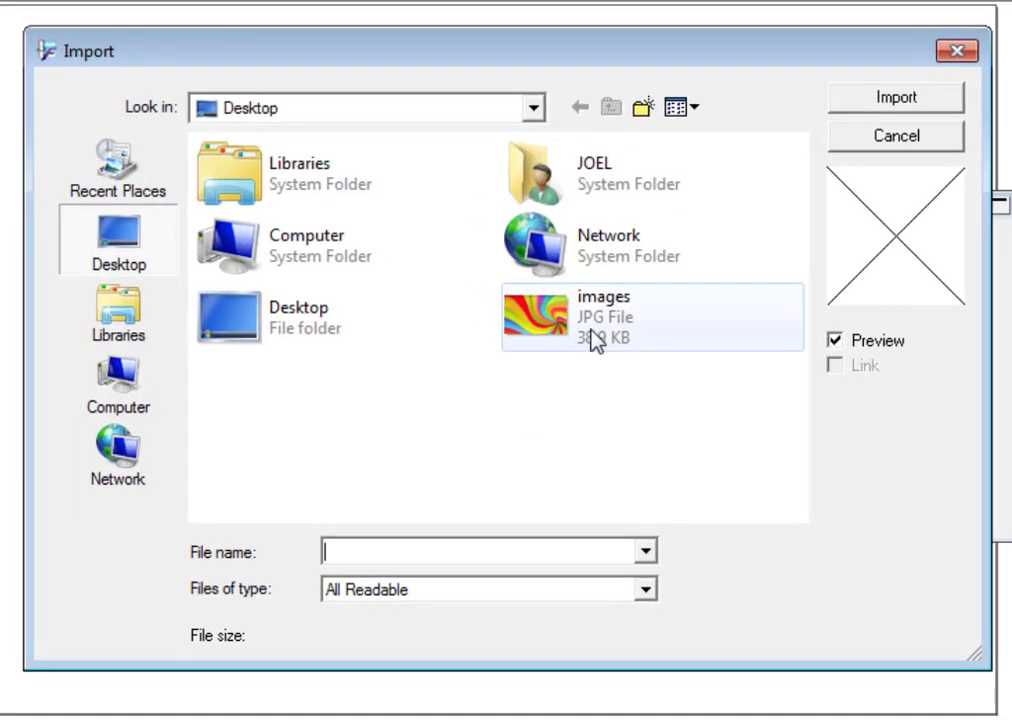
pyautogui.click(655, 325)
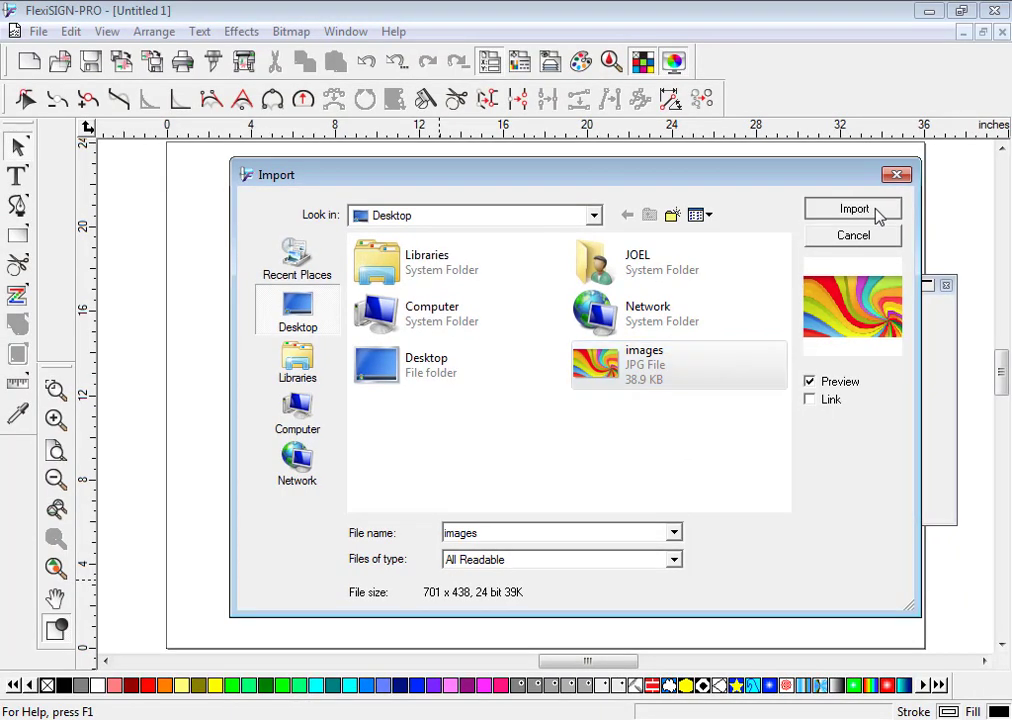
pyautogui.click(874, 210)
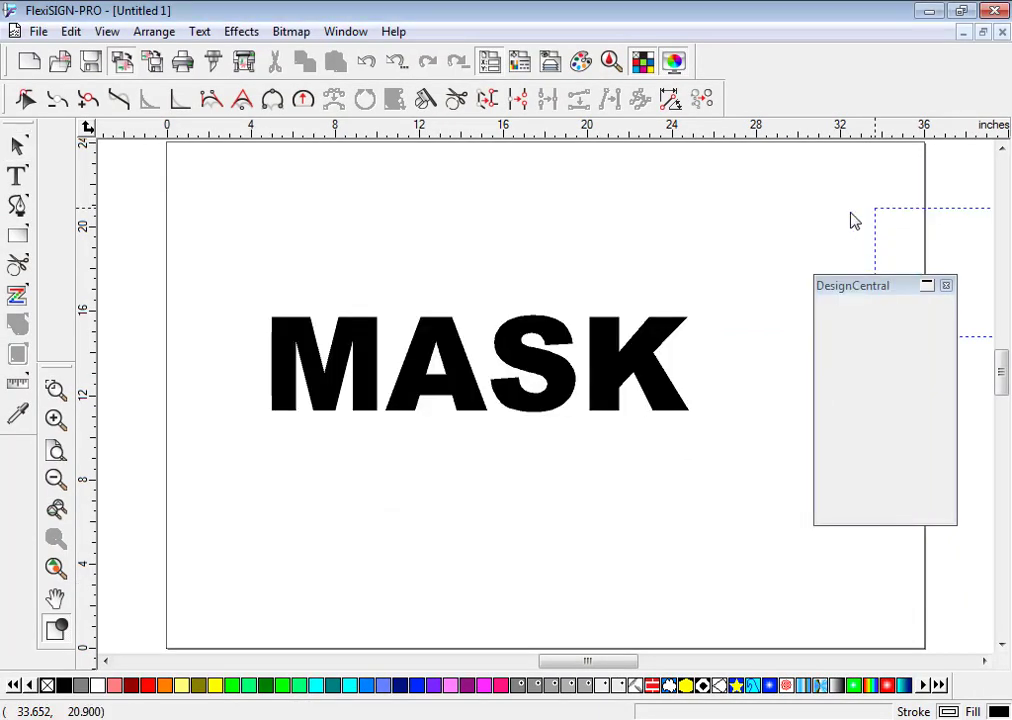
pyautogui.click(270, 193)
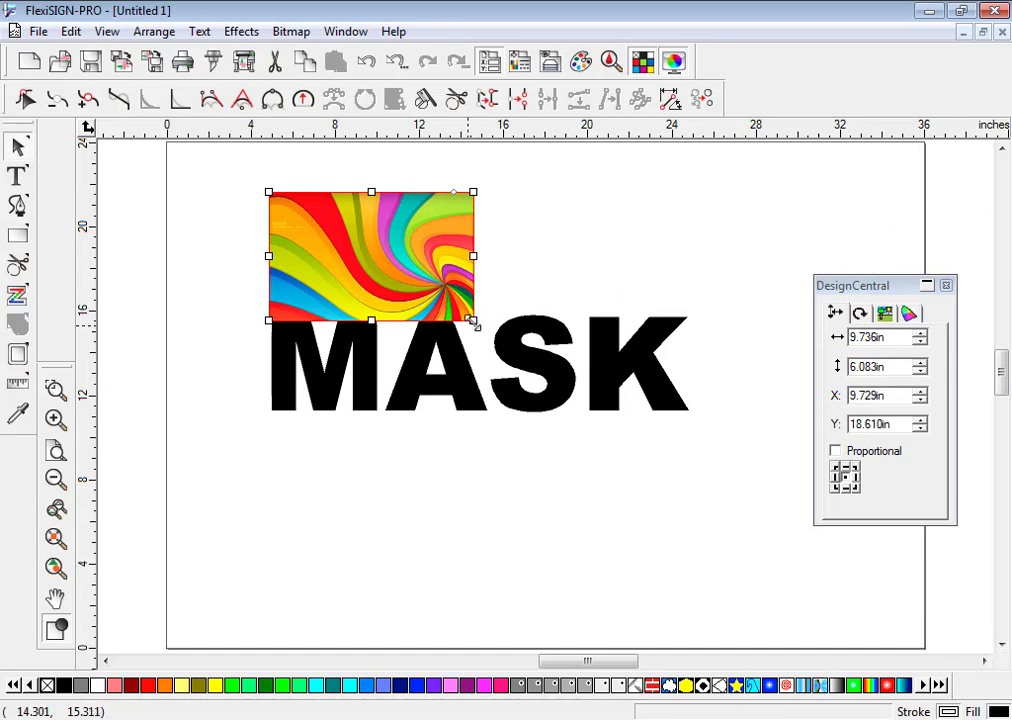
# - Enlarge the imported image to about 21.7 by 13.6 inches and position it so it covers the whole MASK text
pyautogui.moveTo(475, 322); pyautogui.dragTo(687, 478)
pyautogui.moveTo(626, 436); pyautogui.dragTo(614, 442)
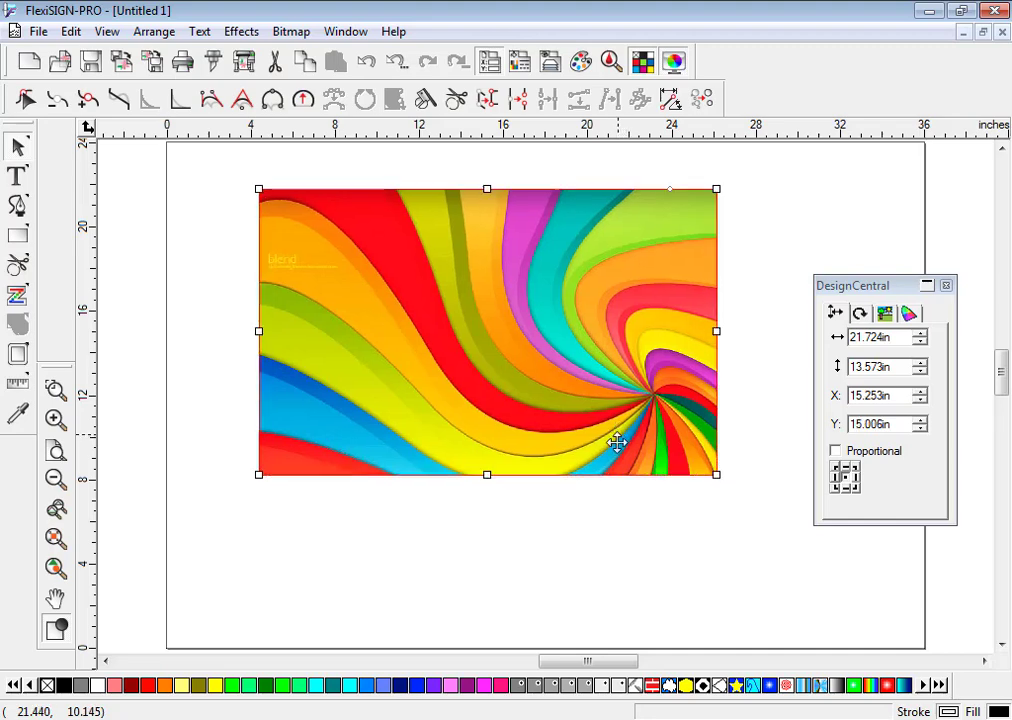
pyautogui.click(623, 517)
# - Send the wallpaper image behind the MASK text
pyautogui.click(614, 436)
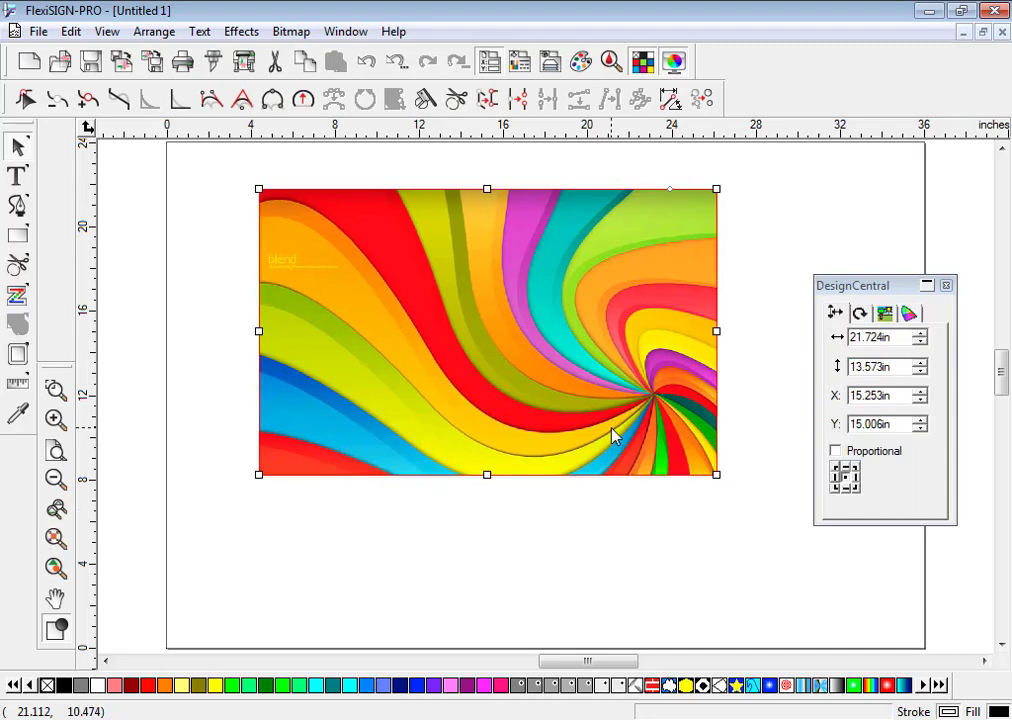
pyautogui.hotkey('shift', 'pagedown')
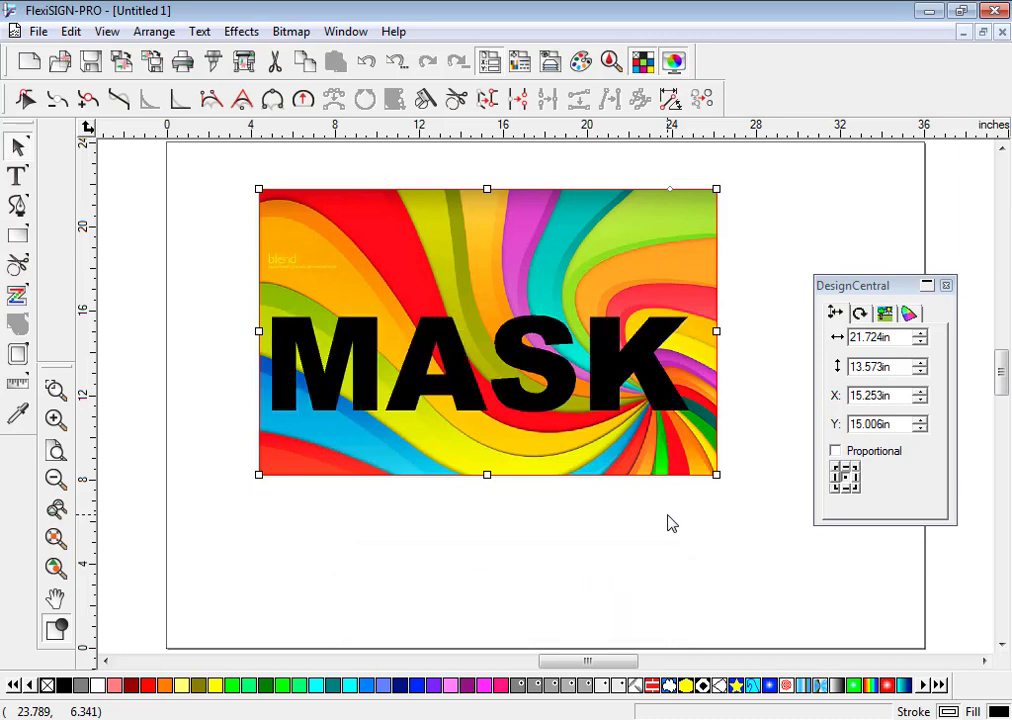
pyautogui.click(614, 582)
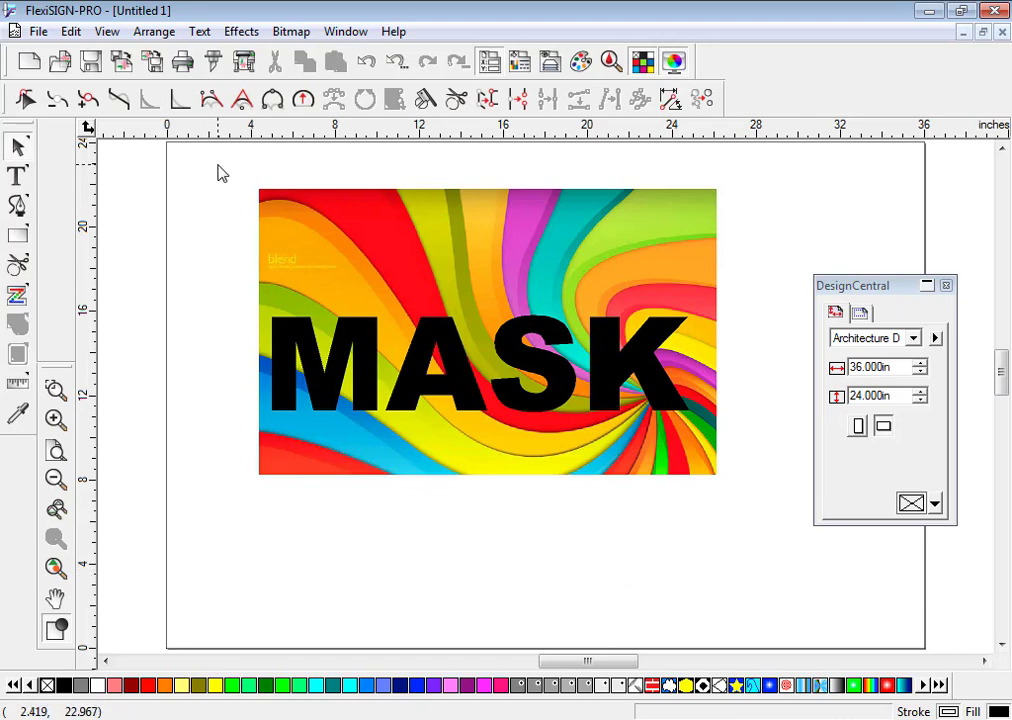
# - Select the wallpaper image together with the MASK text and mask the image inside the letters
pyautogui.moveTo(218, 164); pyautogui.dragTo(742, 513)
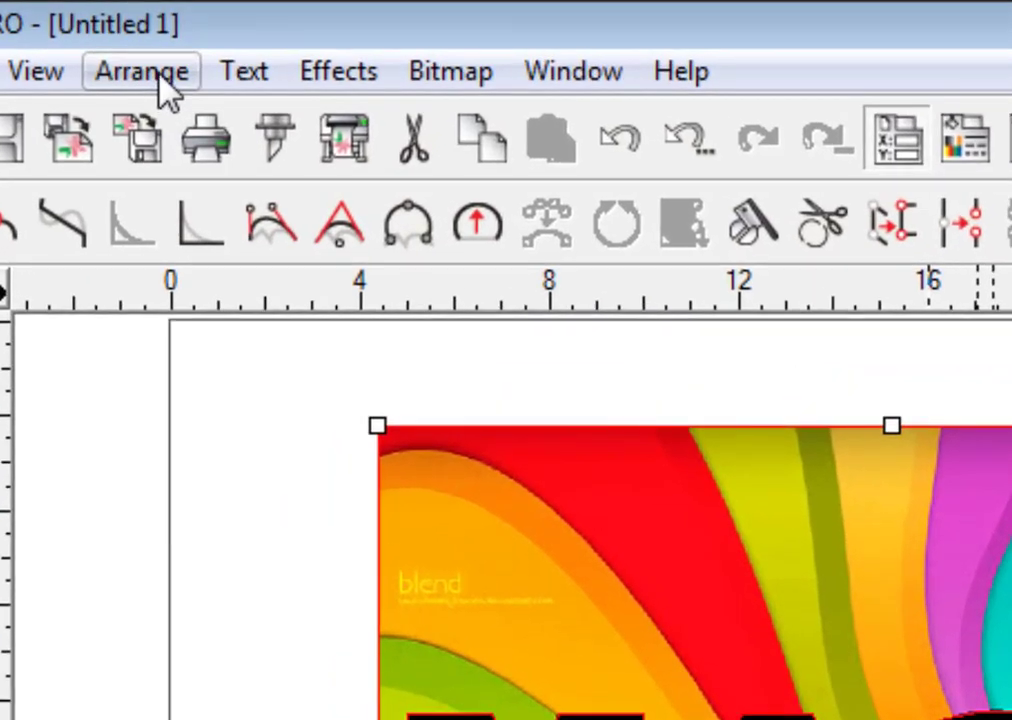
pyautogui.click(160, 78)
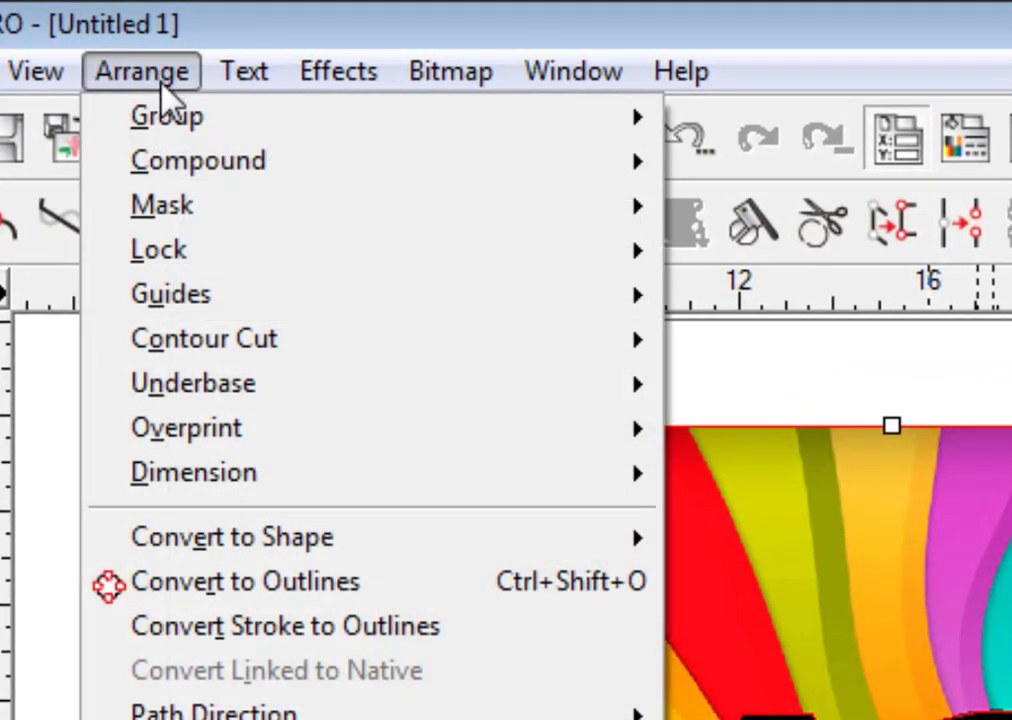
pyautogui.moveTo(310, 228)
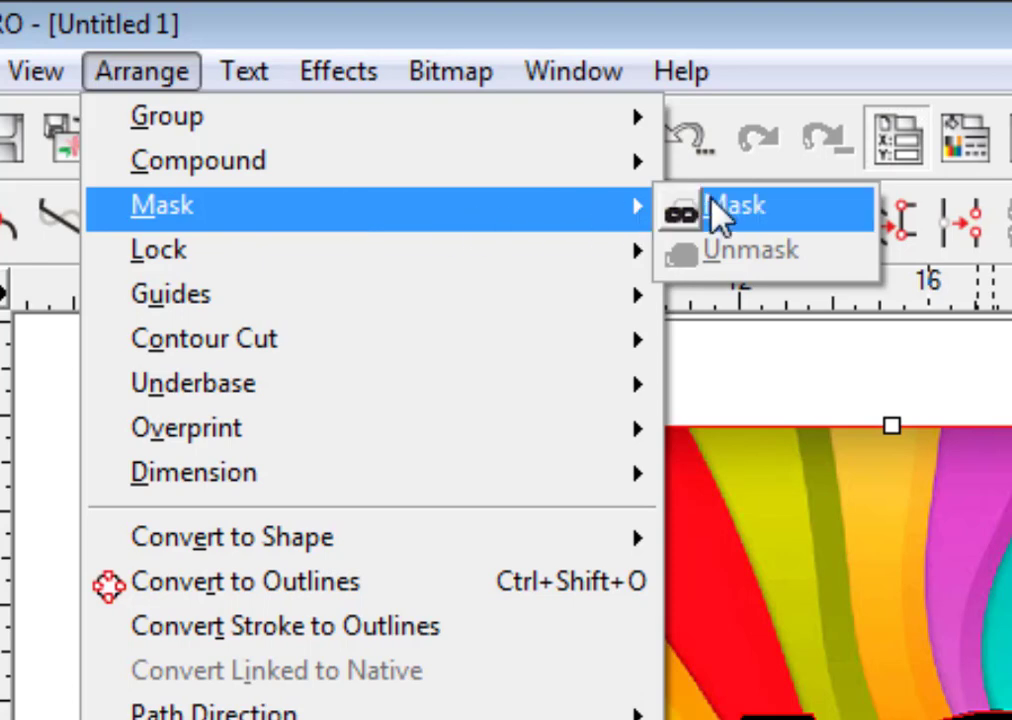
pyautogui.click(795, 210)
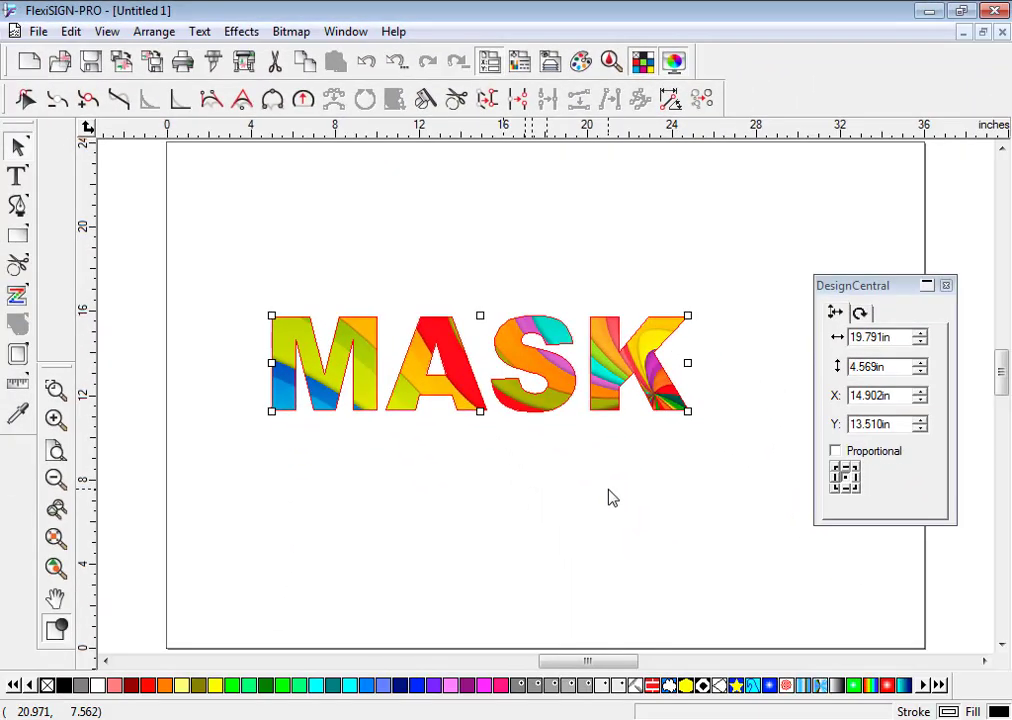
pyautogui.click(612, 498)
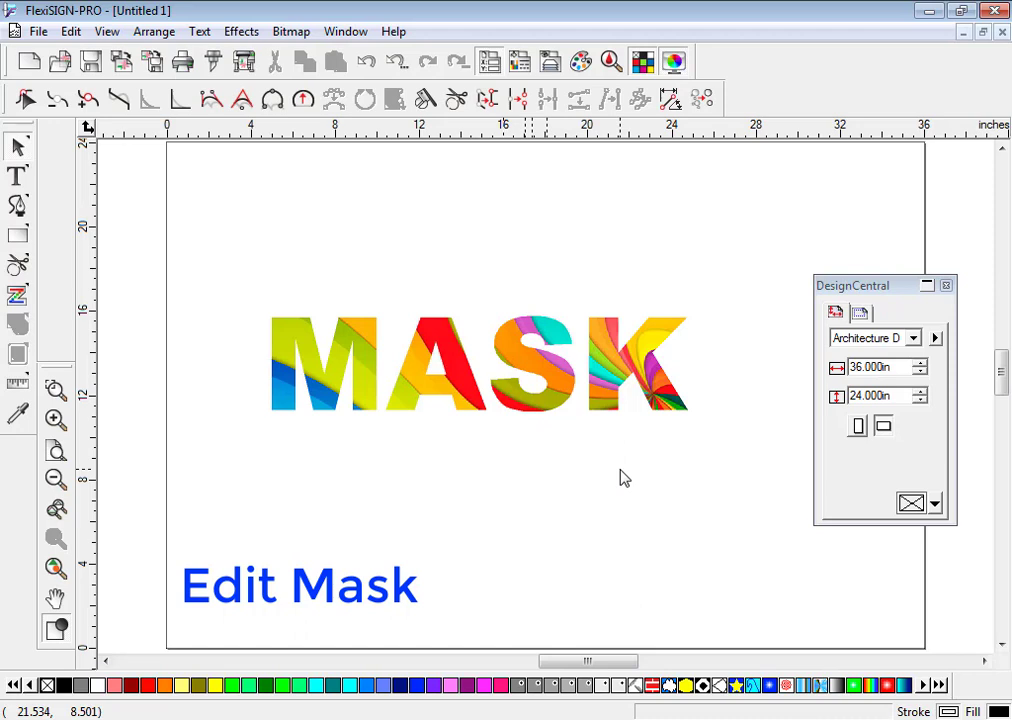
# - Select the wallpaper inside the MASK text mask and move it to about X 14.74, Y 15.95 inches without moving the letters
pyautogui.click(565, 387)
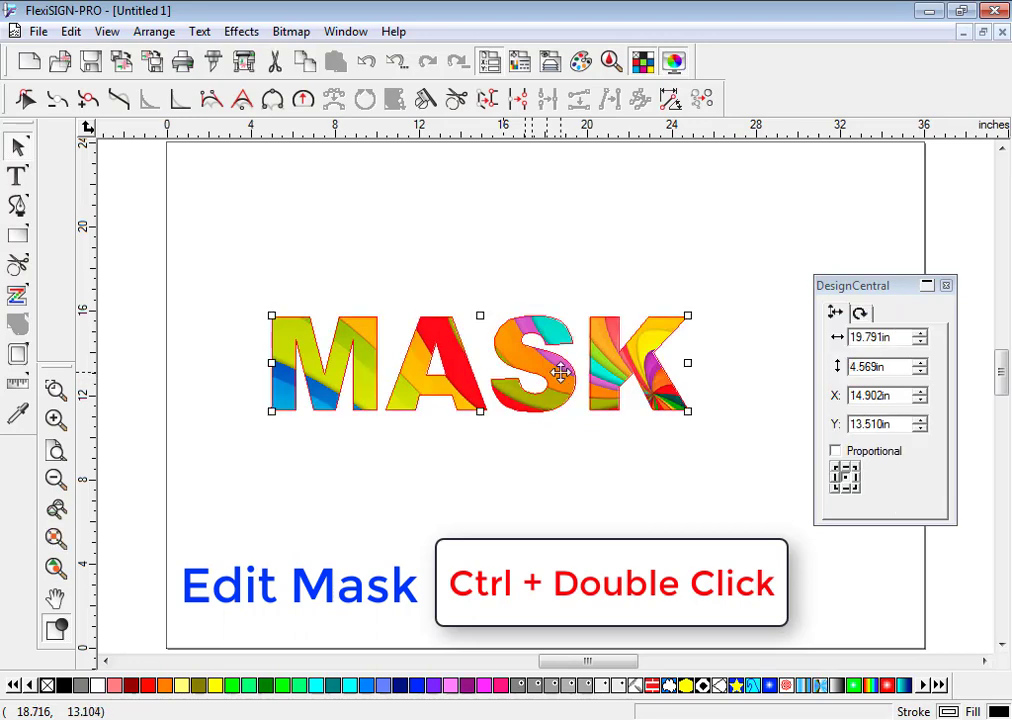
pyautogui.keyDown('ctrl'); pyautogui.doubleClick(556, 362); pyautogui.keyUp('ctrl')
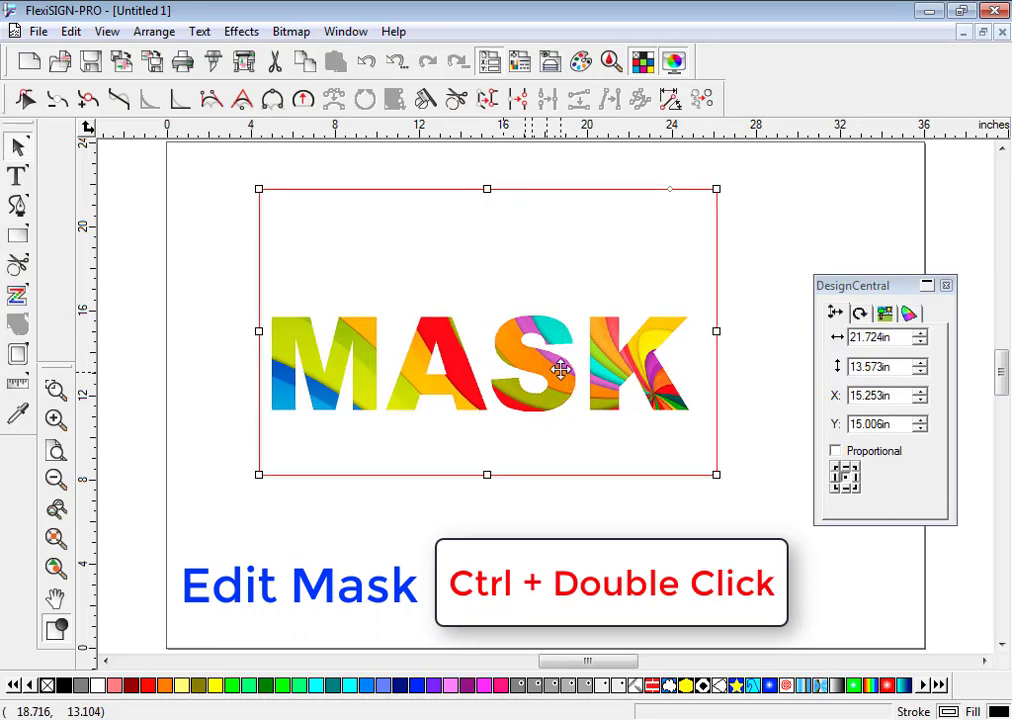
pyautogui.moveTo(558, 359); pyautogui.dragTo(560, 354)
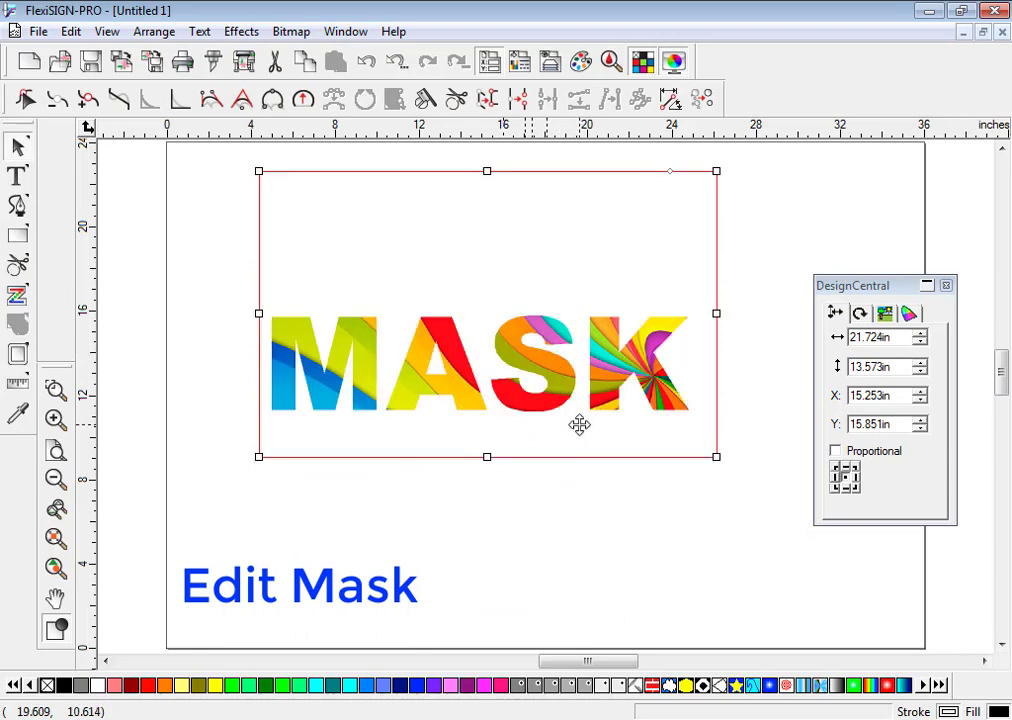
pyautogui.moveTo(571, 384); pyautogui.dragTo(562, 381)
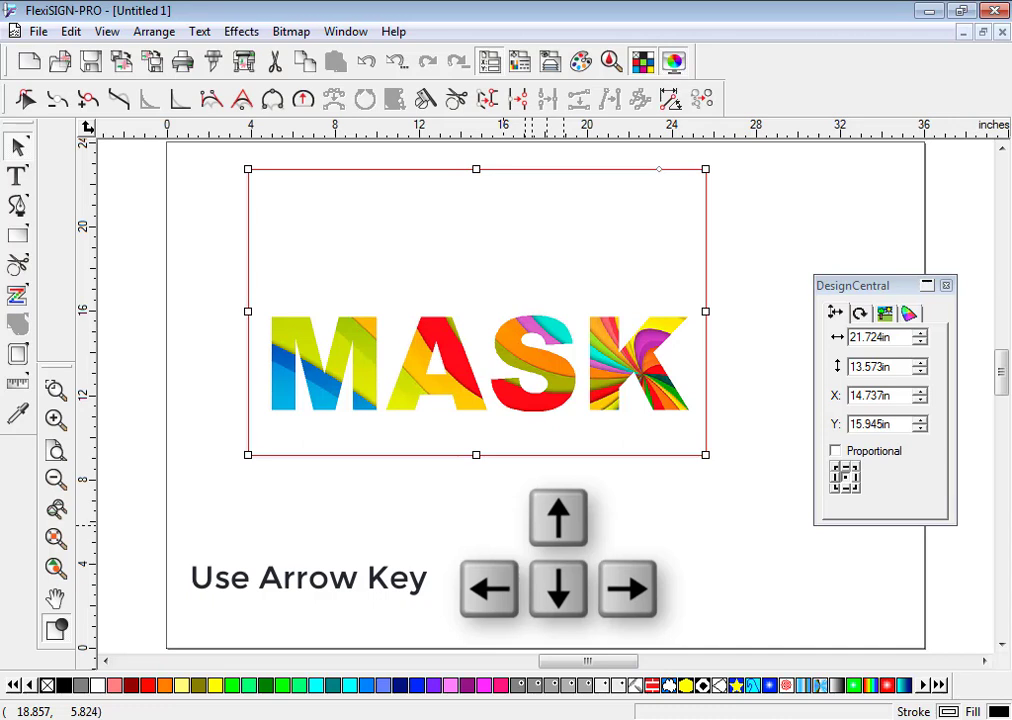
# - Nudge the wallpaper inside the mask to about X 14.31, Y 15.90 inches and deselect it
pyautogui.press('Left')
pyautogui.press('Left')
pyautogui.press('Left')
pyautogui.press('Left')
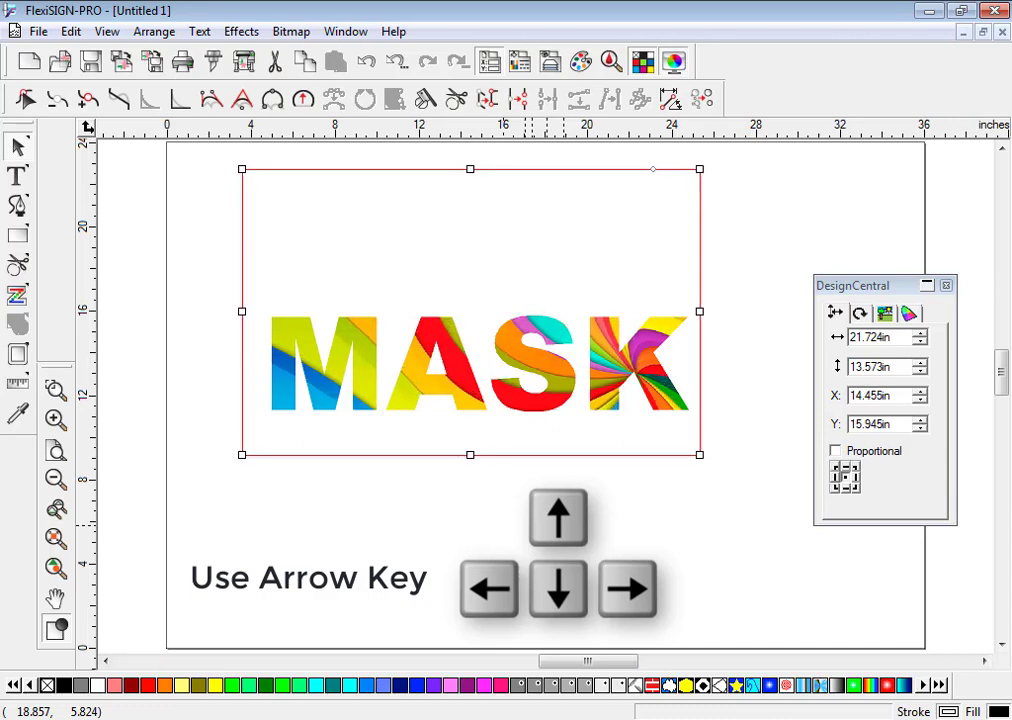
pyautogui.press('Left')
pyautogui.press('Left')
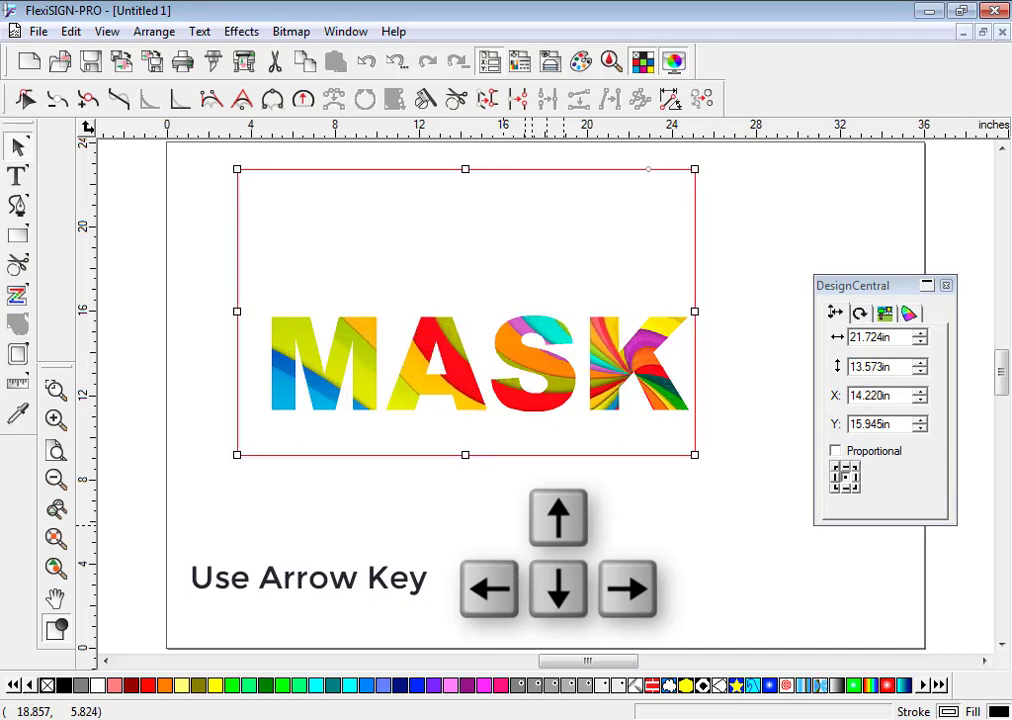
pyautogui.press('Right')
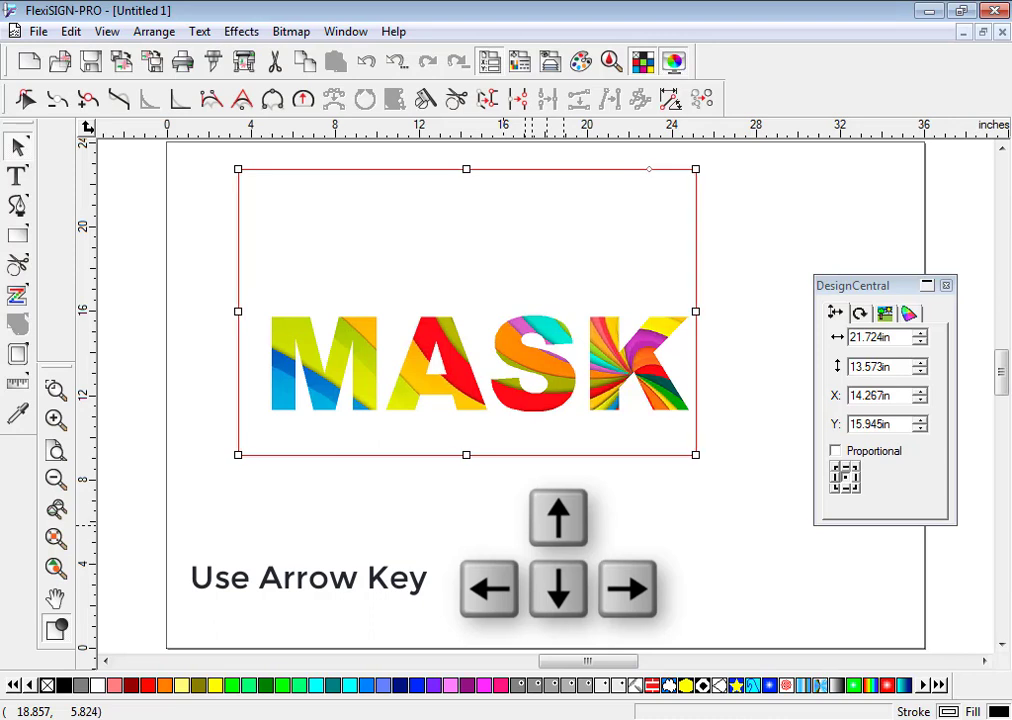
pyautogui.press('Down')
pyautogui.press('Right')
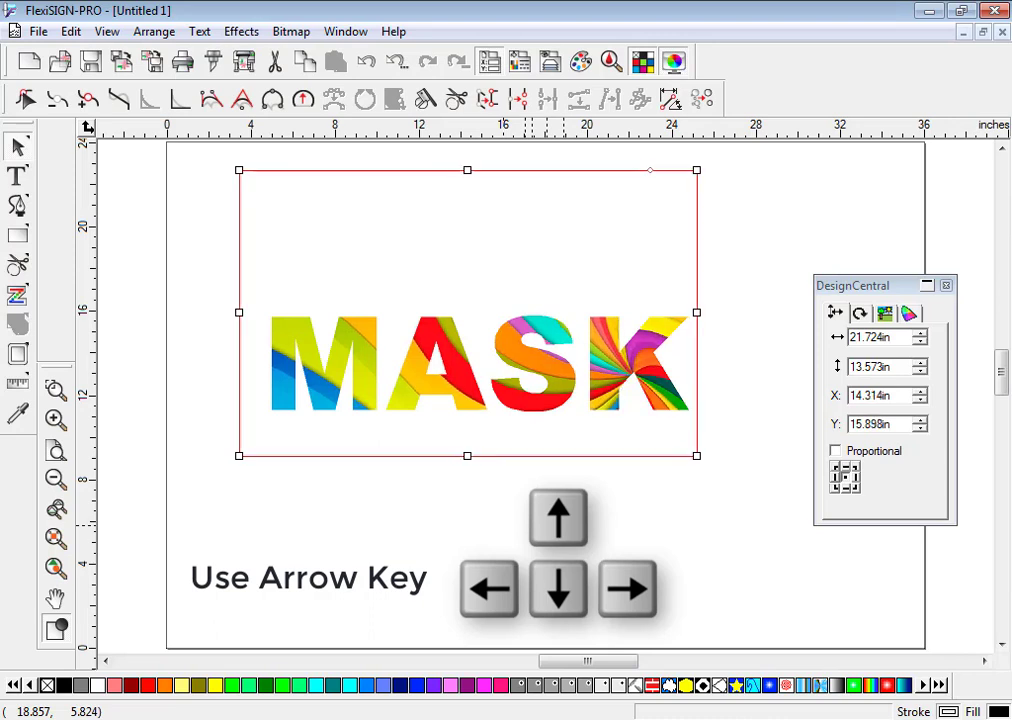
pyautogui.click(567, 534)
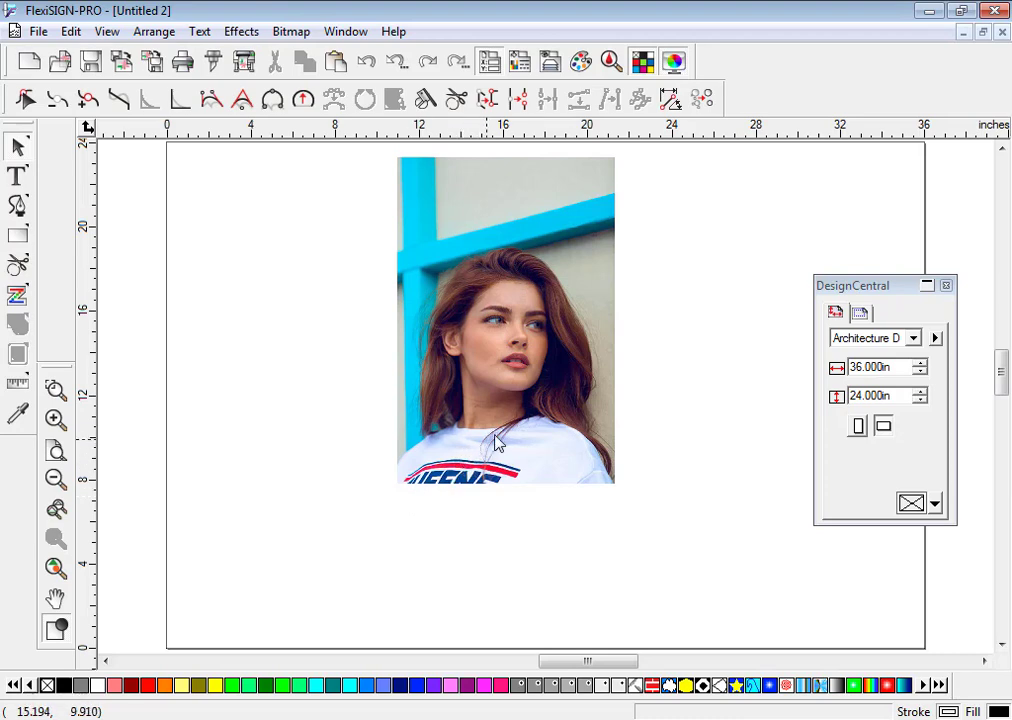
# - In the portrait document, move the photo down to about Y 13.7 inches and draw a circle of about 4.55 inches radius beside it
pyautogui.moveTo(496, 437); pyautogui.dragTo(495, 468)
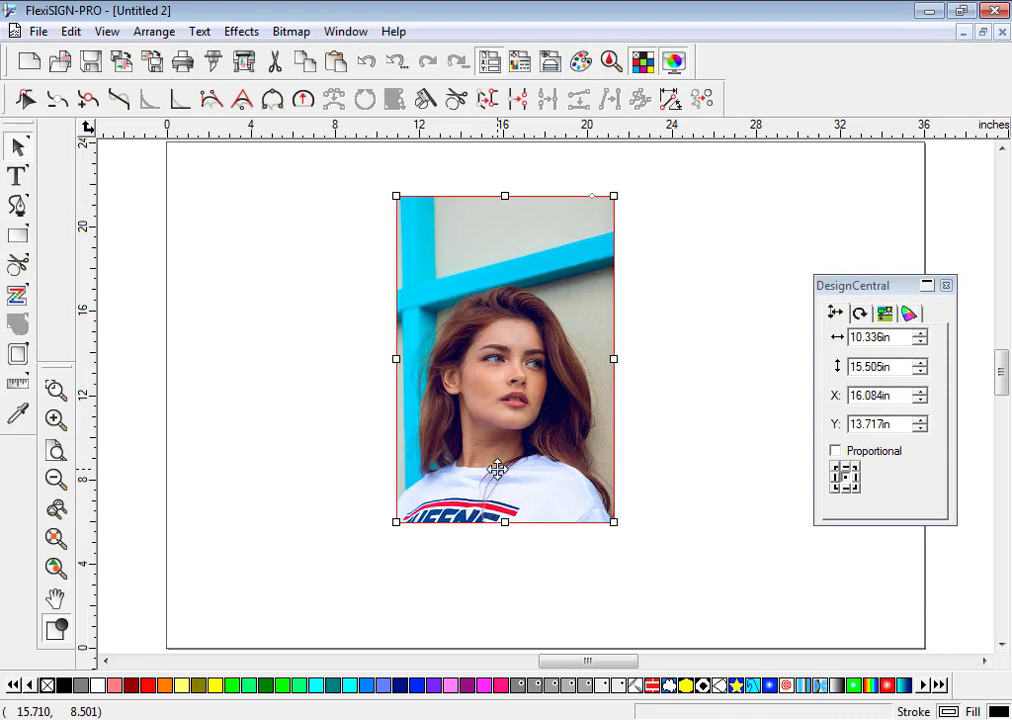
pyautogui.click(586, 560)
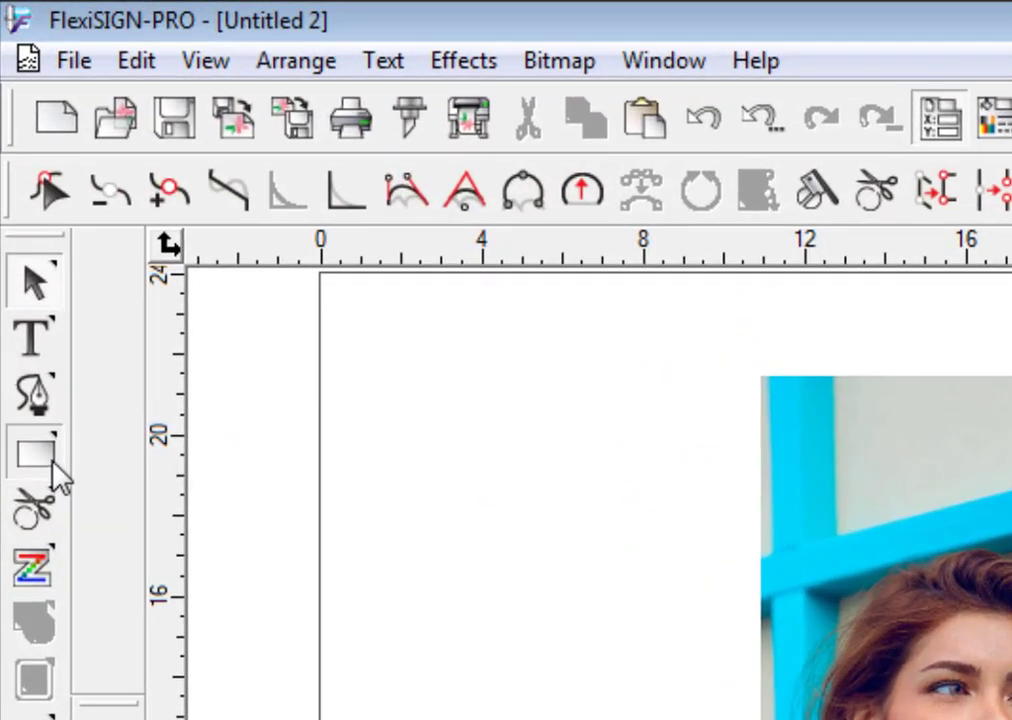
pyautogui.click(53, 461)
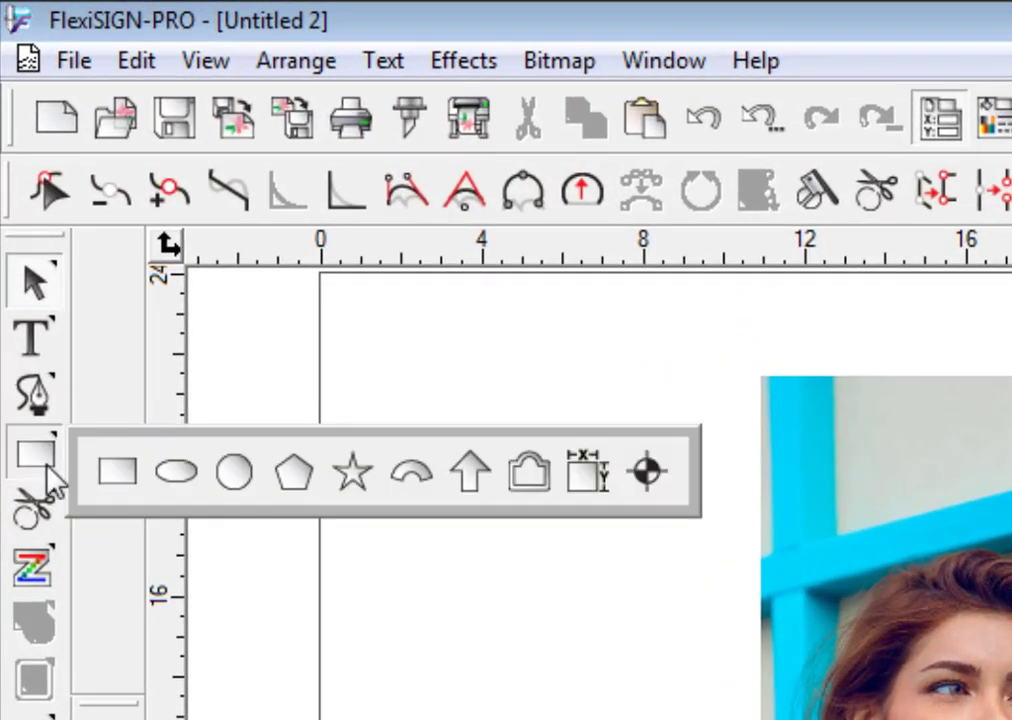
pyautogui.click(249, 488)
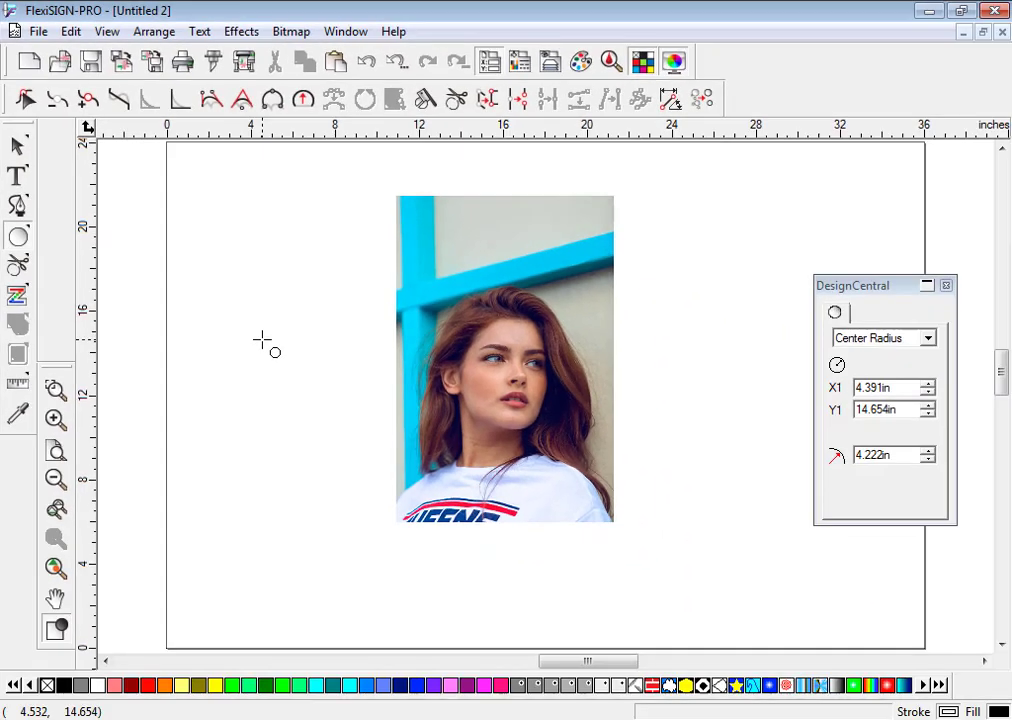
pyautogui.moveTo(262, 340); pyautogui.dragTo(297, 431)
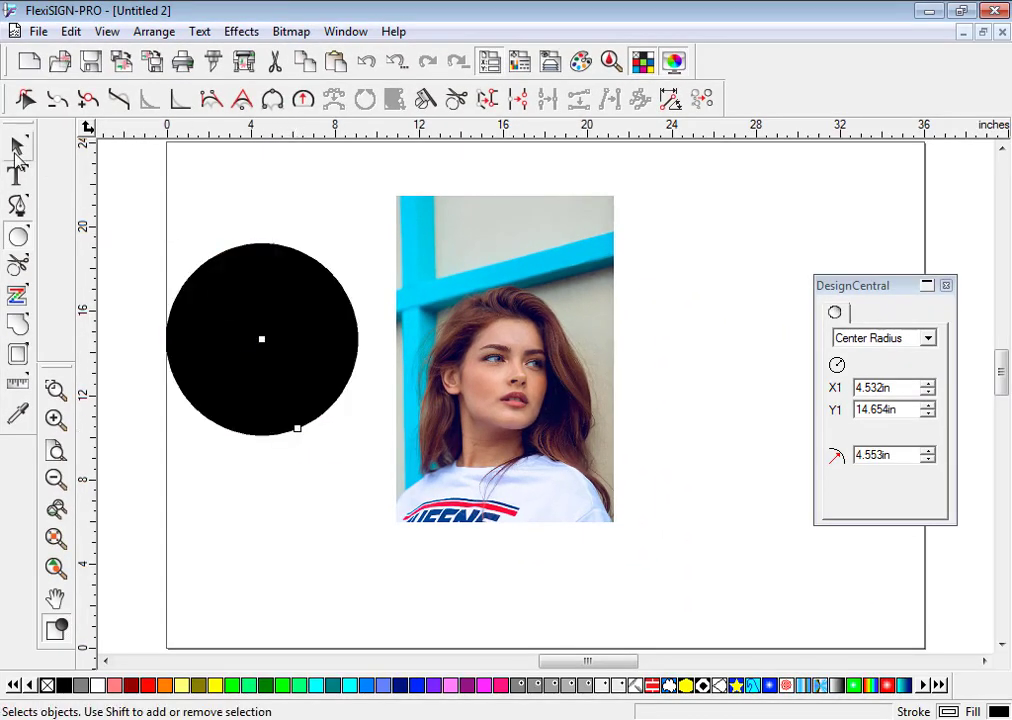
pyautogui.click(18, 148)
pyautogui.moveTo(271, 334); pyautogui.dragTo(291, 367)
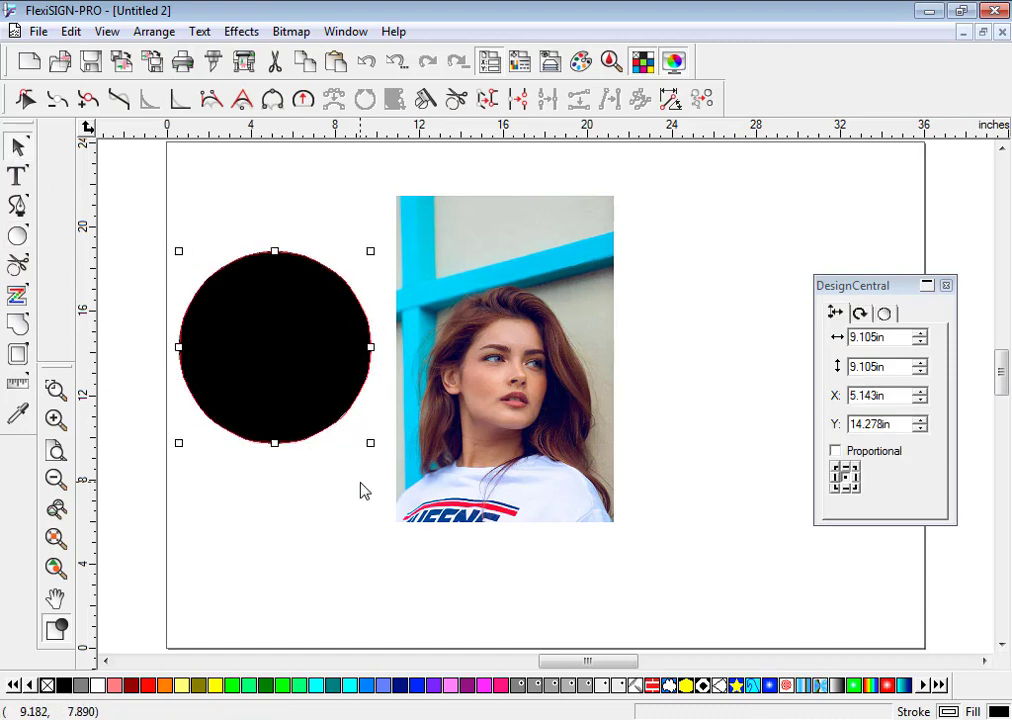
# - Show the circle as an outline, enlarge it to about 9.77 inches and position it around the woman's head at about X 15.99, Y 12.96
pyautogui.hotkey('ctrl', 'f')
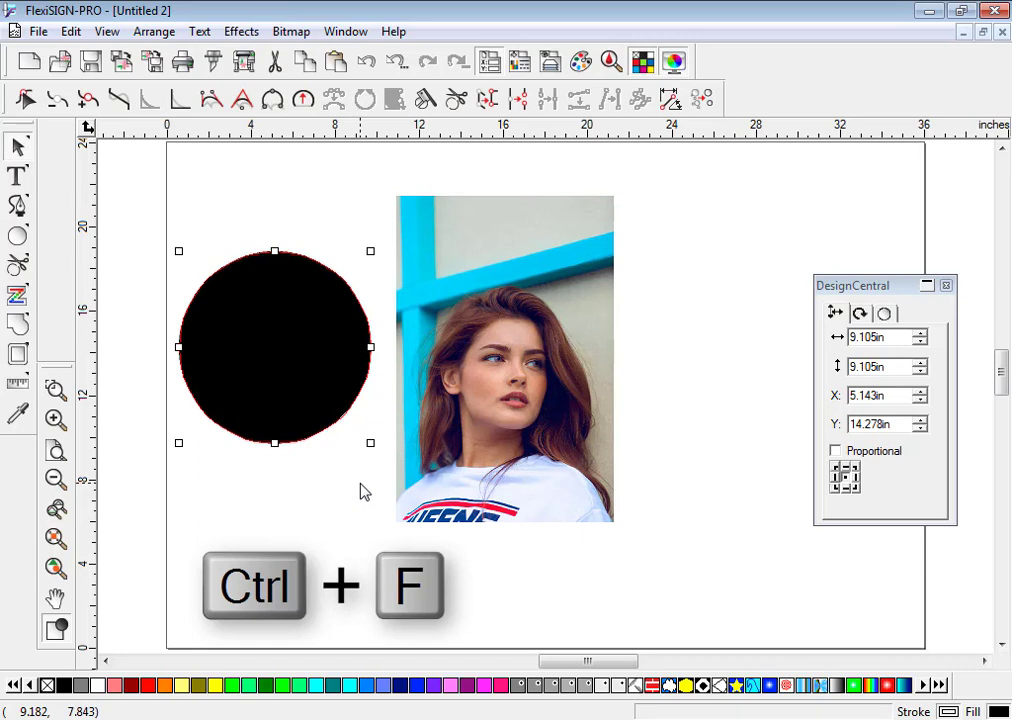
pyautogui.hotkey('ctrl', 'f')
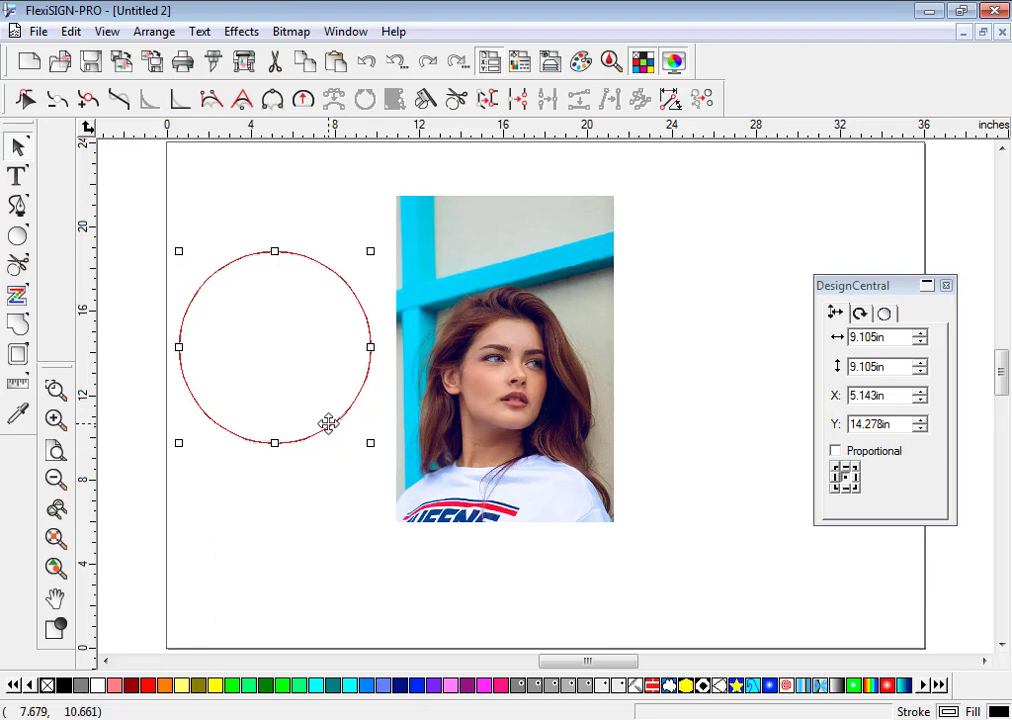
pyautogui.moveTo(328, 424); pyautogui.dragTo(604, 465)
pyautogui.press('Down')
pyautogui.press('Down')
pyautogui.press('Down')
pyautogui.press('Down')
pyautogui.press('Down')
pyautogui.press('Down')
pyautogui.press('Down')
pyautogui.press('Down')
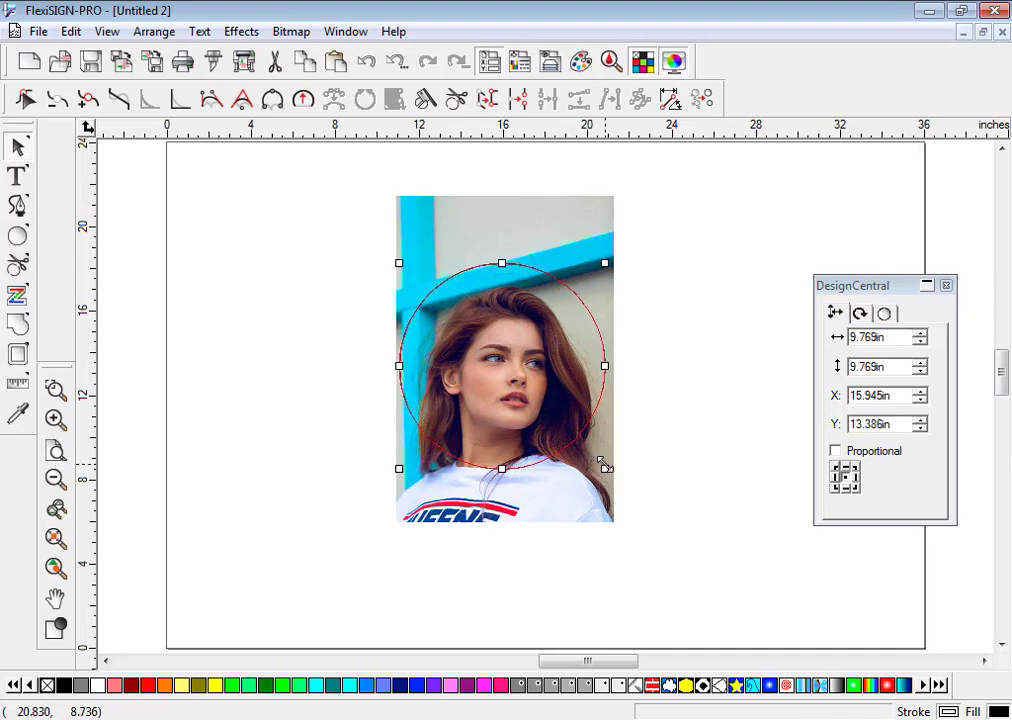
pyautogui.press('Down')
pyautogui.press('Down')
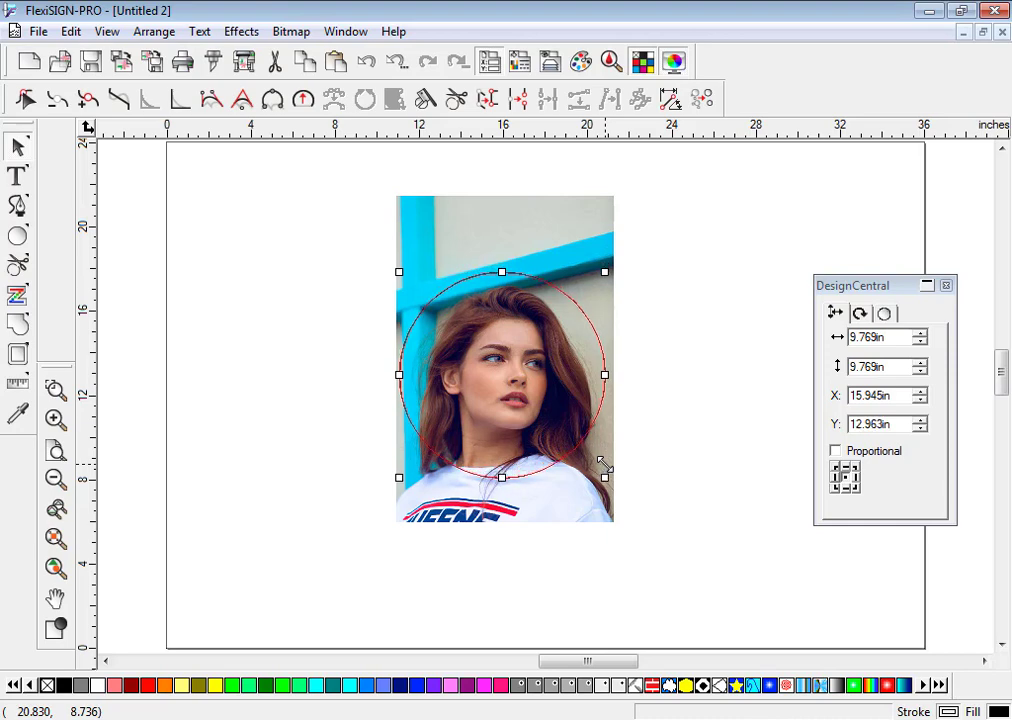
pyautogui.press('Right')
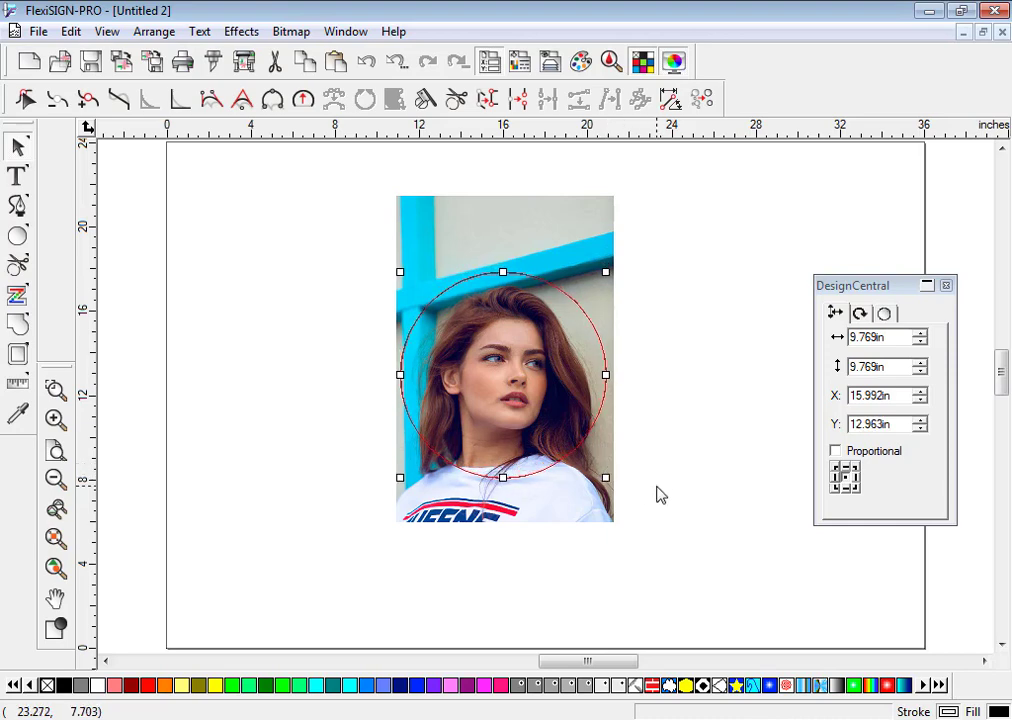
# - Turn the fill display back on and mask the portrait photo inside the circle
pyautogui.hotkey('ctrl', 'f')
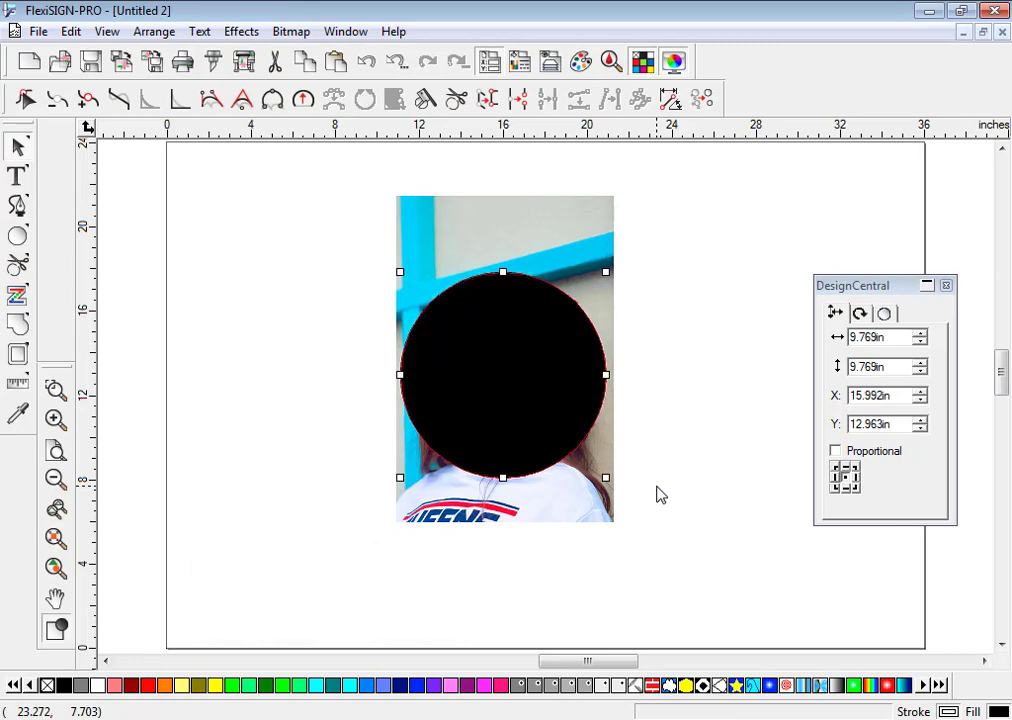
pyautogui.click(660, 494)
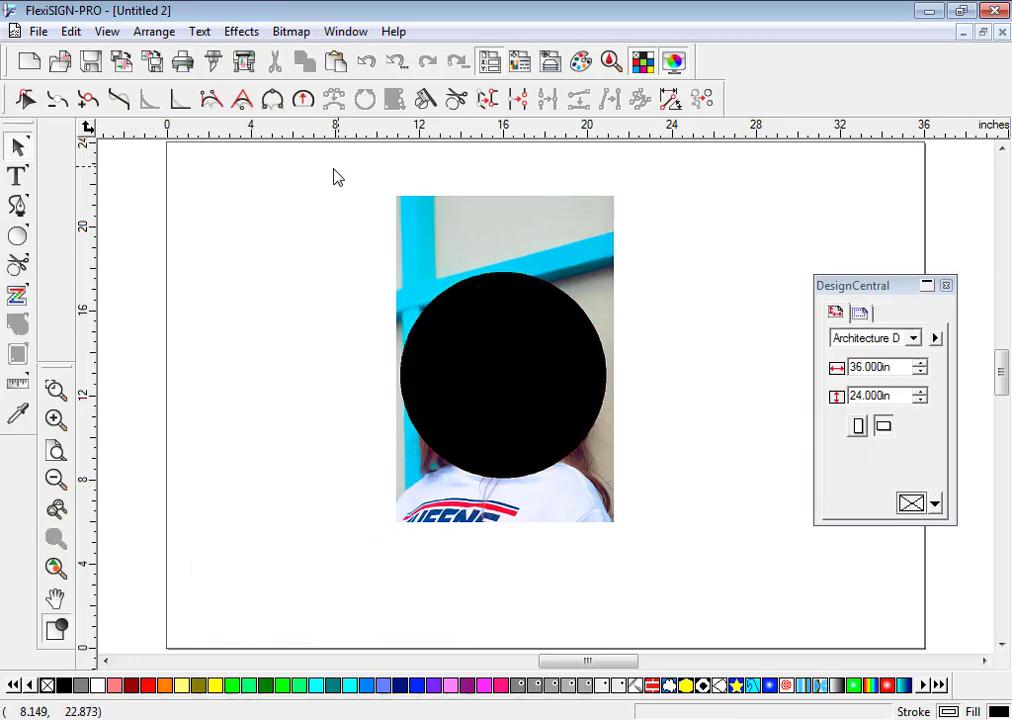
pyautogui.moveTo(331, 156); pyautogui.dragTo(666, 582)
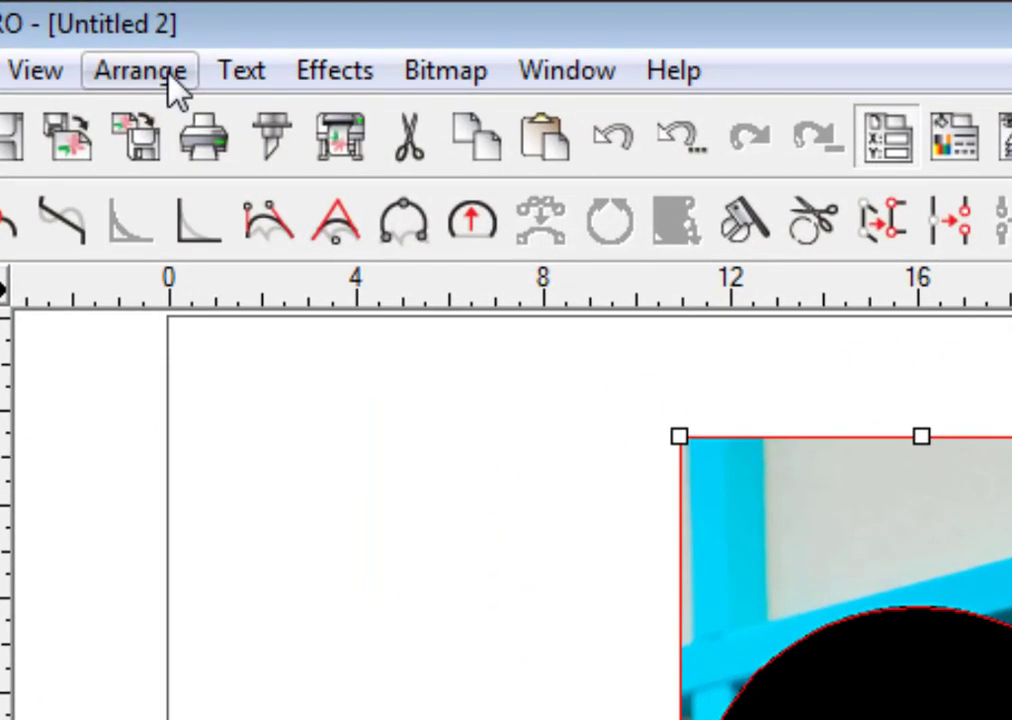
pyautogui.click(141, 71)
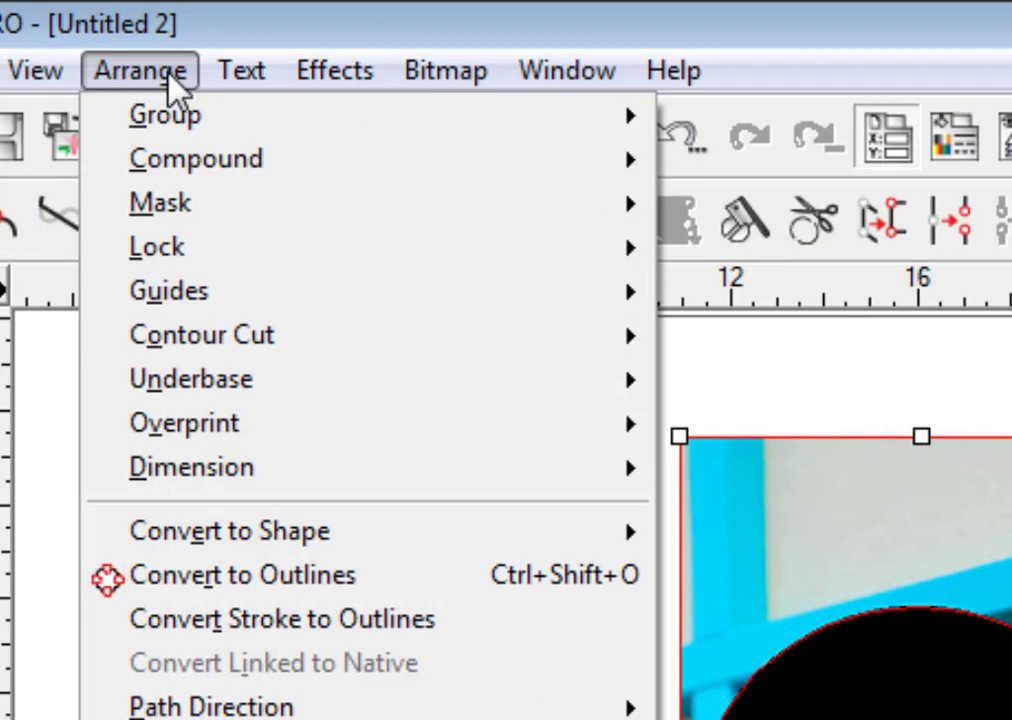
pyautogui.moveTo(316, 210)
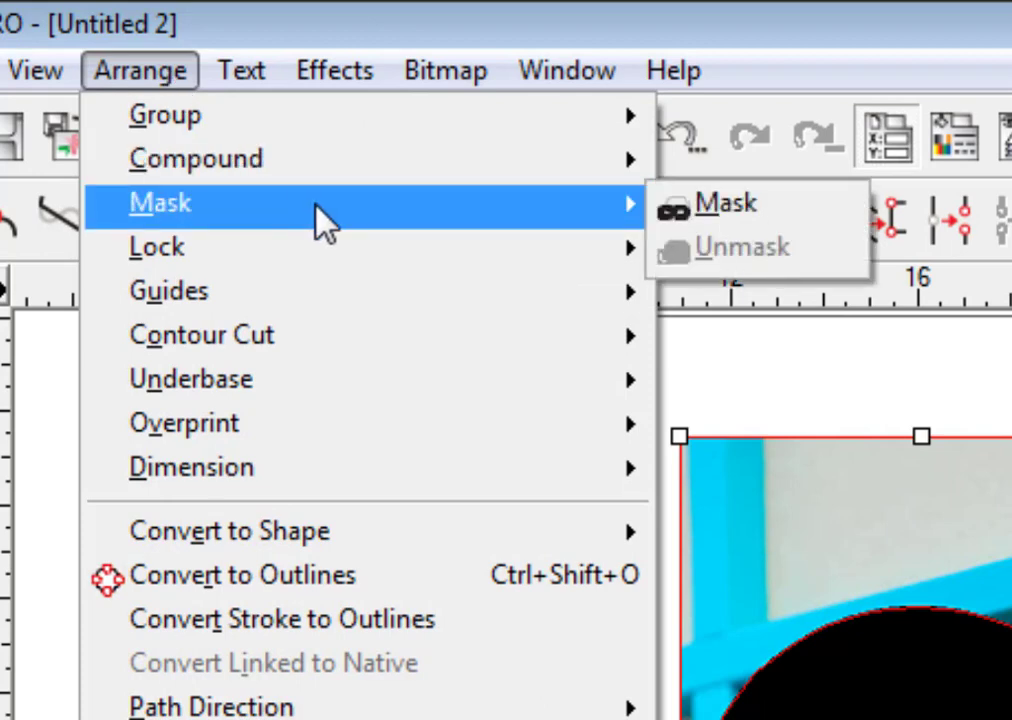
pyautogui.click(815, 225)
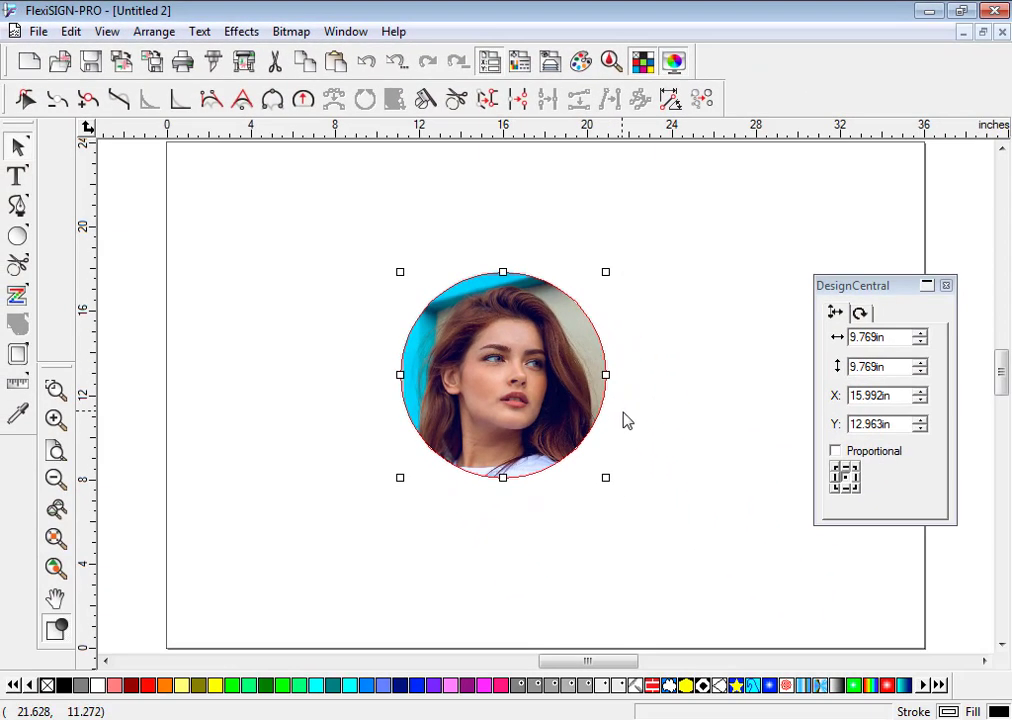
pyautogui.click(630, 427)
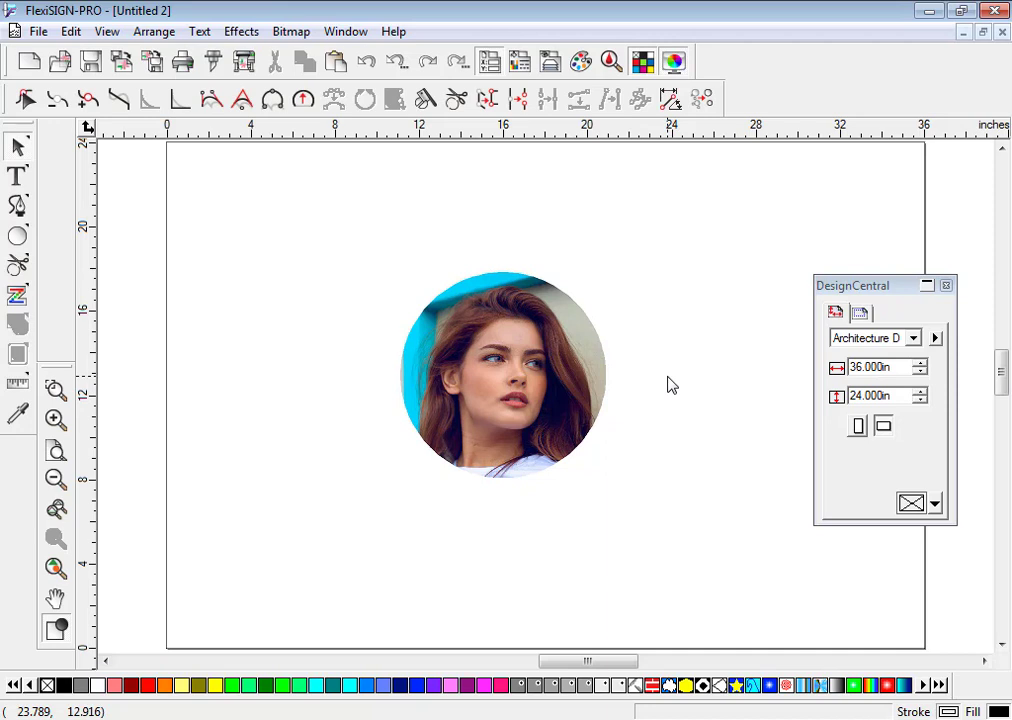
# - Copy the circular portrait, switch to the MASK document and move the masked text down to about X 15.47, Y 6.93 inches
pyautogui.moveTo(352, 208); pyautogui.dragTo(656, 526)
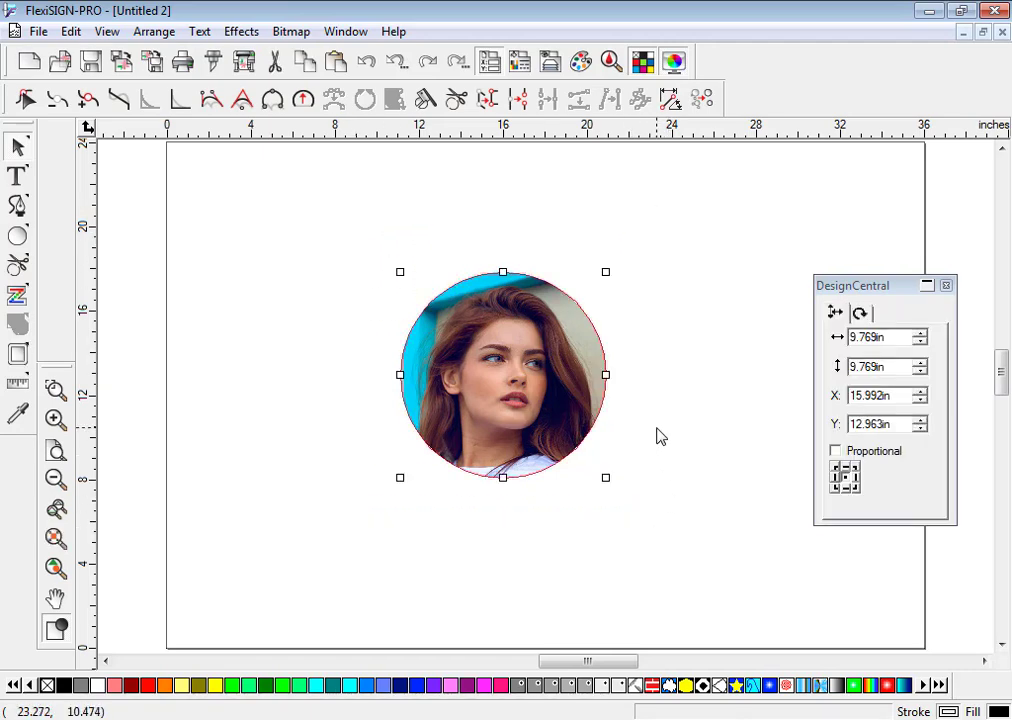
pyautogui.hotkey('ctrl', 'c')
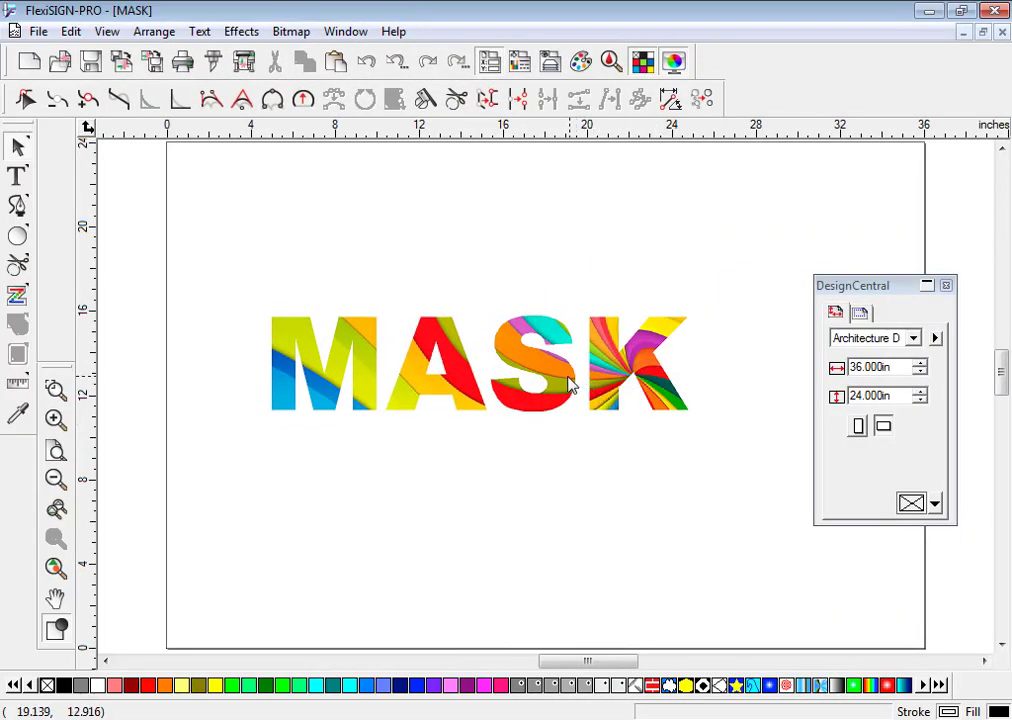
pyautogui.moveTo(568, 384); pyautogui.dragTo(577, 517)
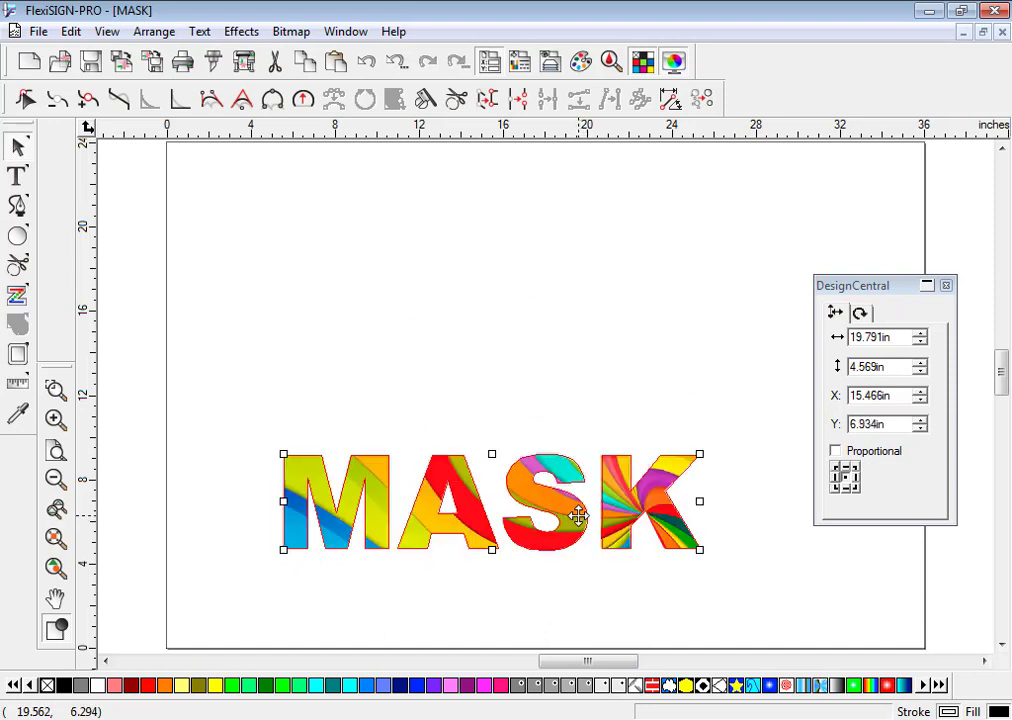
# - Paste the circular portrait and place it above the MASK text at about X 14.96, Y 16.20 inches
pyautogui.hotkey('ctrl', 'v')
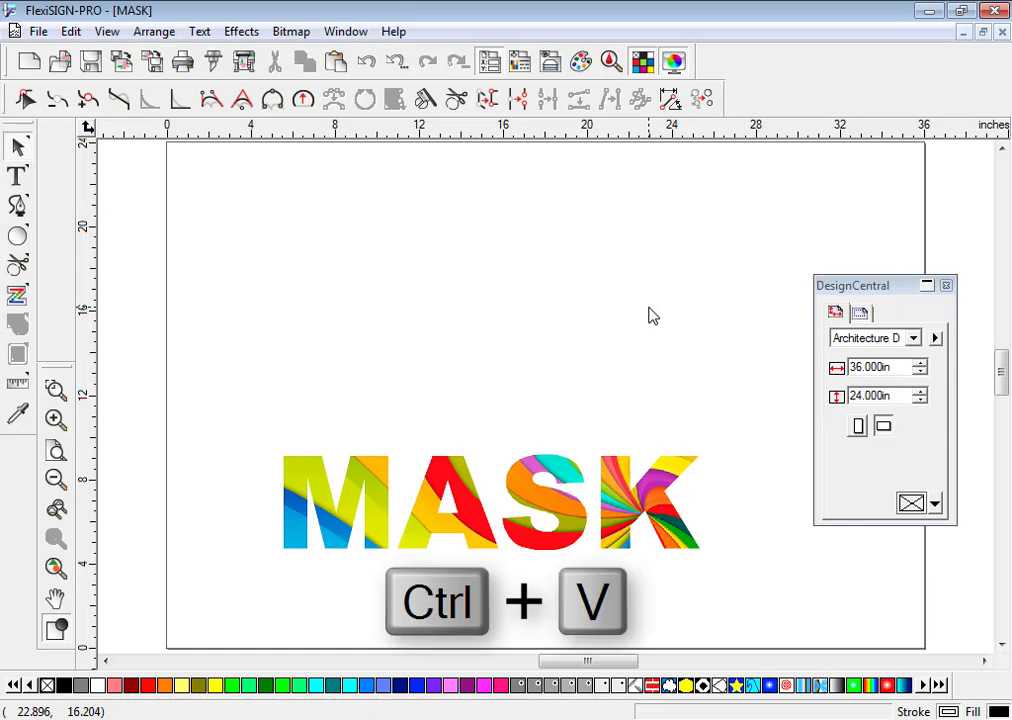
pyautogui.moveTo(650, 316); pyautogui.dragTo(380, 211)
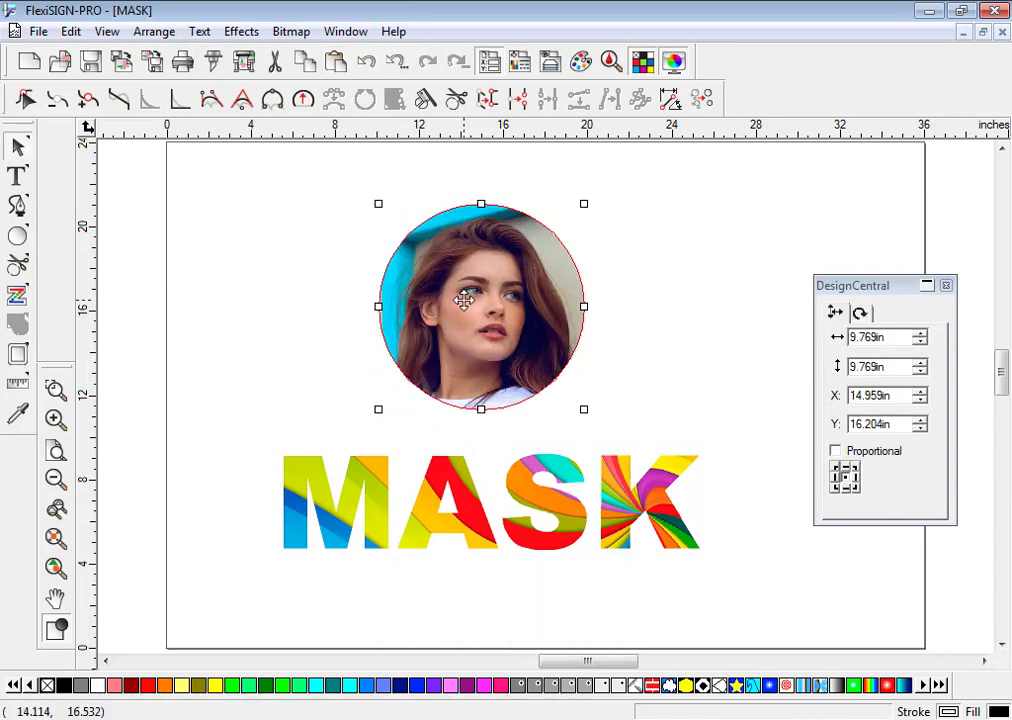
pyautogui.click(712, 318)
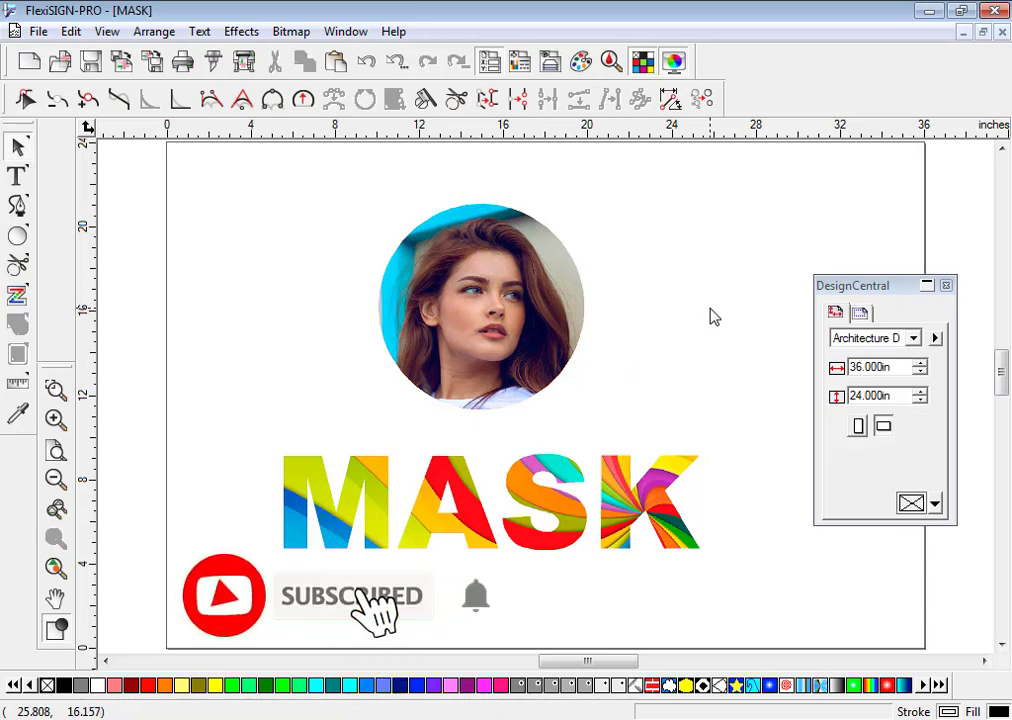